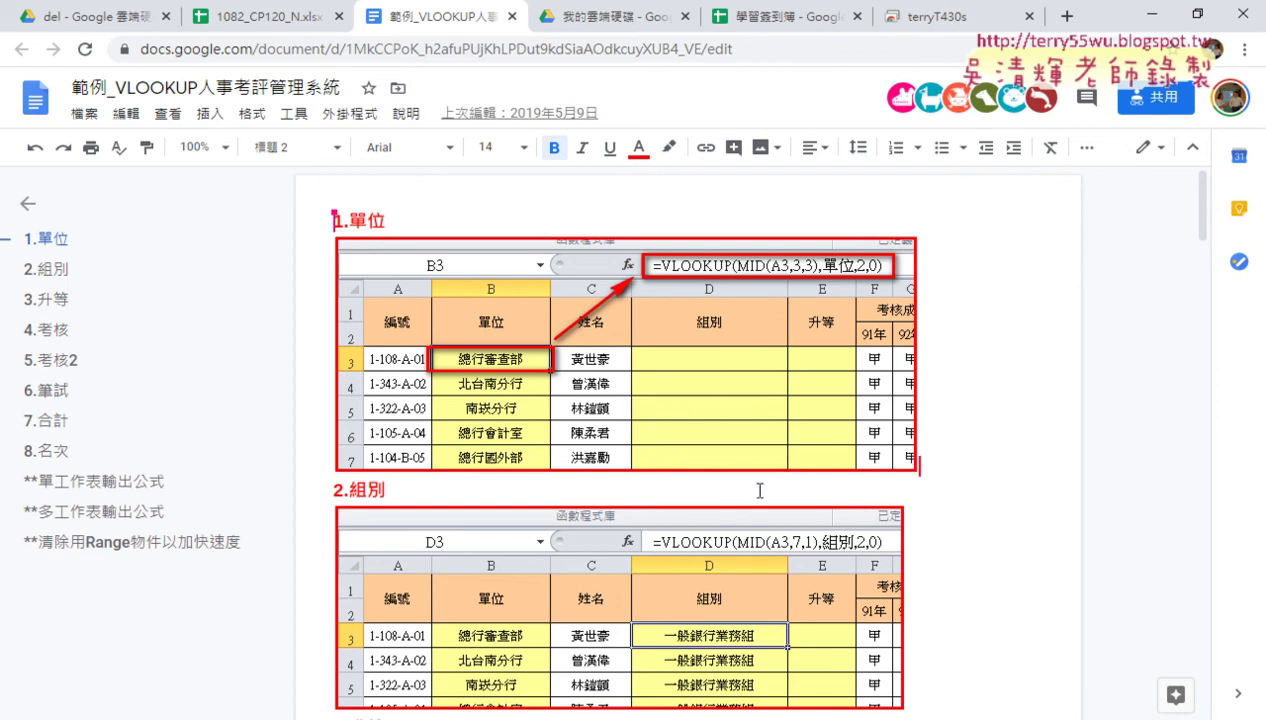
# - Minimize the Google Docs window to reveal the Excel workbook
pyautogui.scroll(-2, 730, 403)
pyautogui.scroll(-2, 745, 420)
pyautogui.scroll(-2, 763, 445)
pyautogui.scroll(-2, 763, 445)
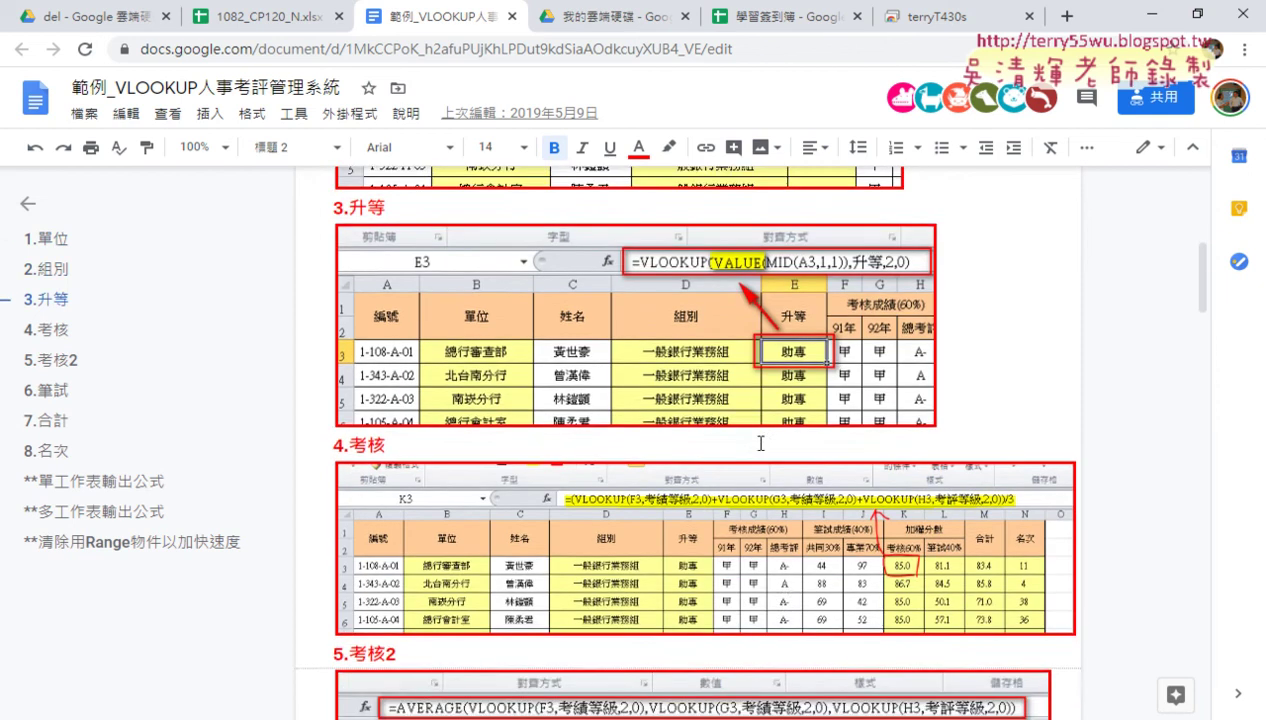
pyautogui.scroll(-2, 806, 408)
pyautogui.scroll(-2, 790, 446)
pyautogui.scroll(3, 657, 360)
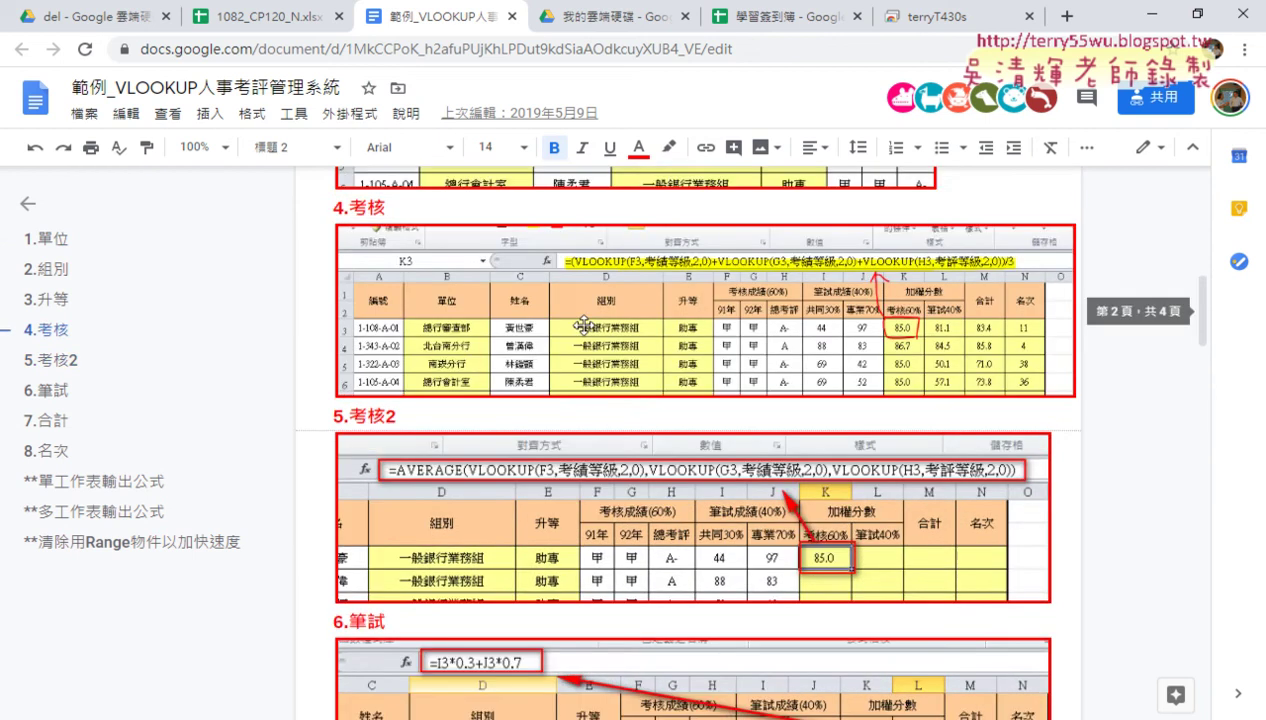
pyautogui.scroll(-3, 599, 466)
pyautogui.scroll(-2, 560, 525)
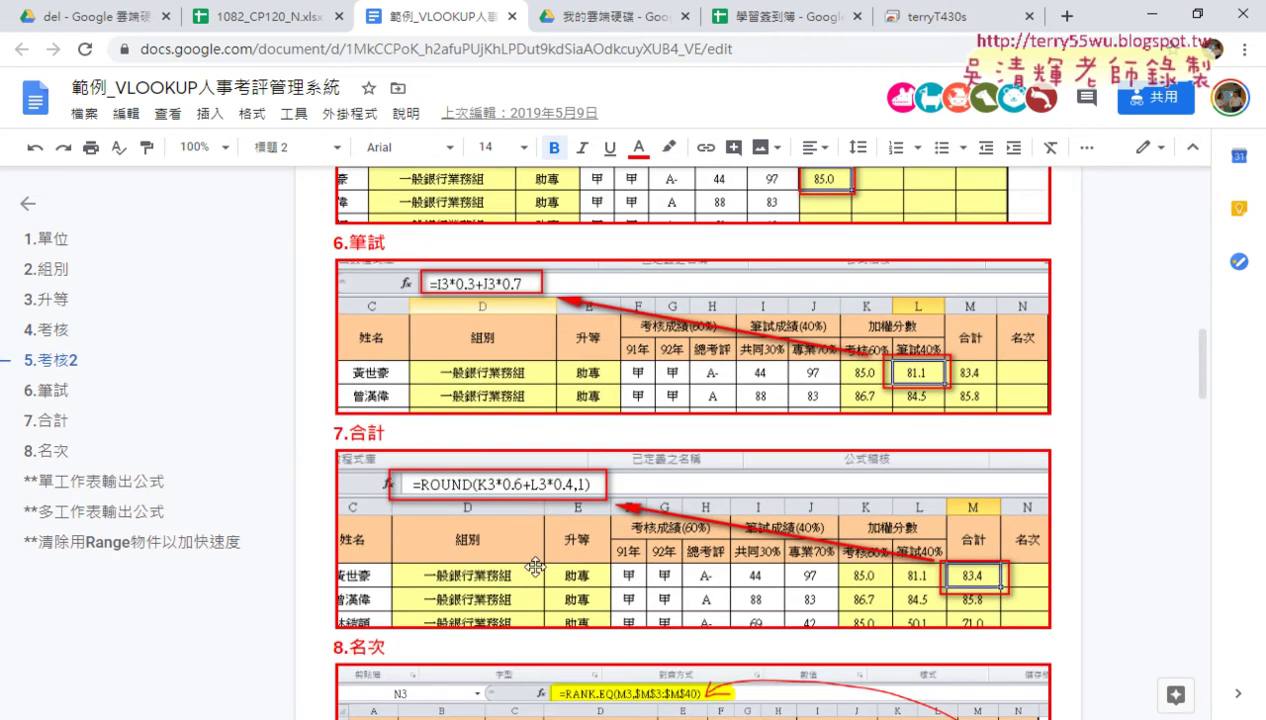
pyautogui.click(1152, 14)
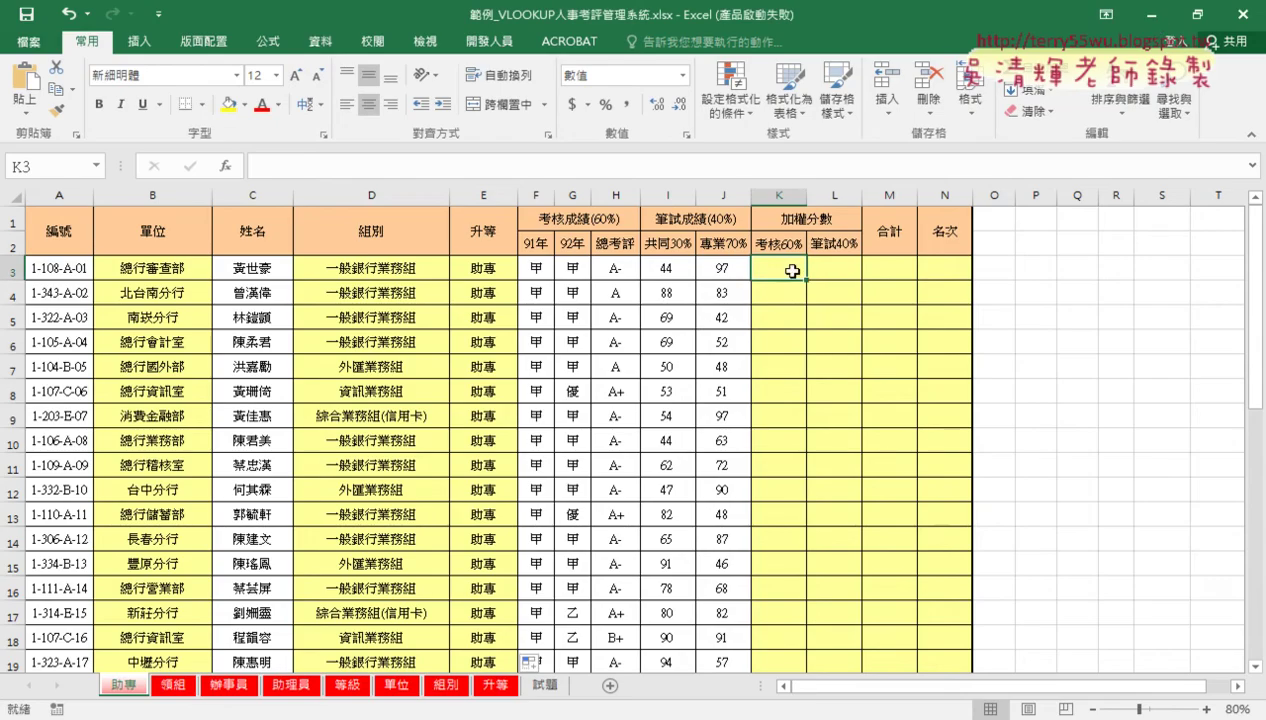
# - On sheet 助專, check the first employee's grades in F3:H3 and the score cell K3
pyautogui.click(536, 269)
pyautogui.moveTo(600, 268); pyautogui.dragTo(536, 268)
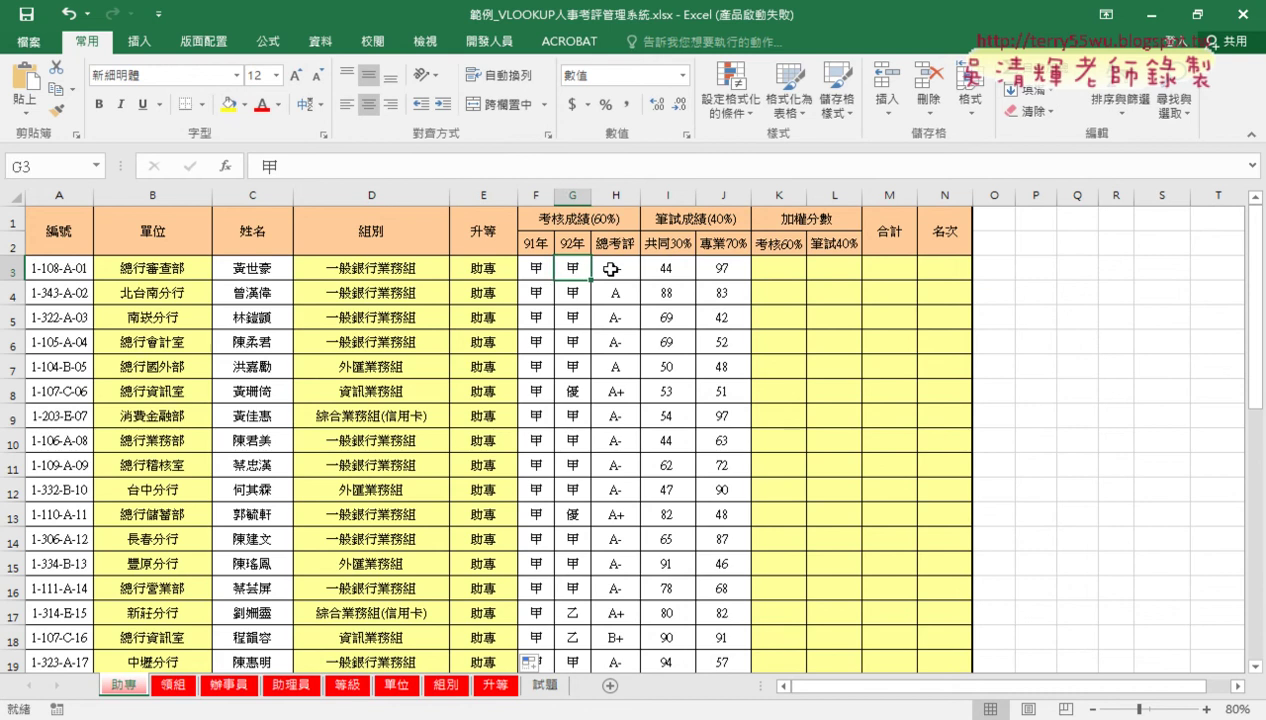
pyautogui.click(780, 266)
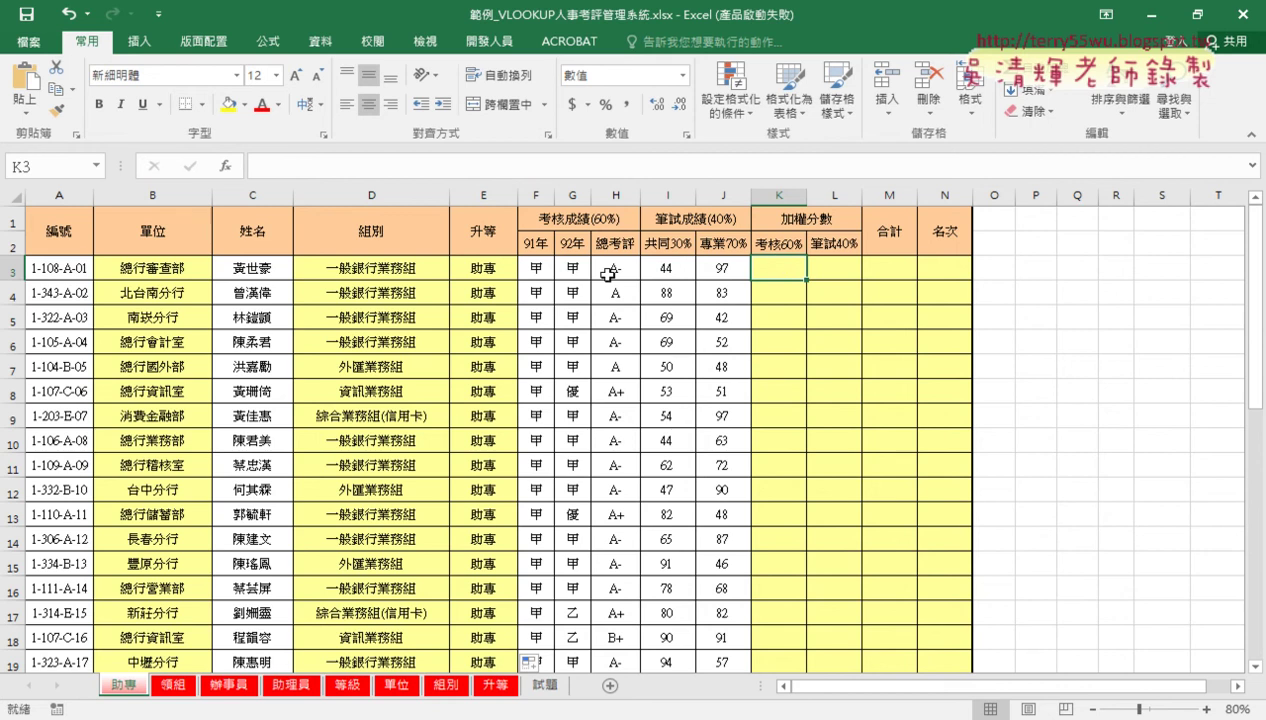
pyautogui.click(533, 267)
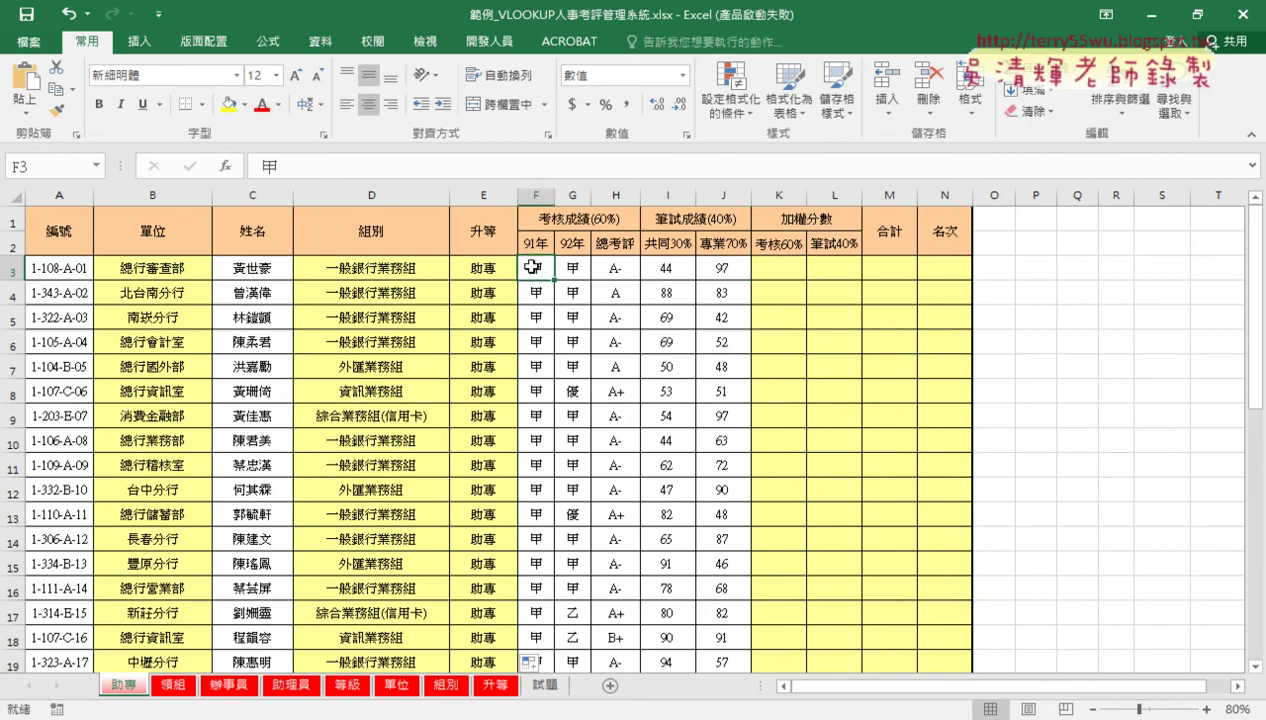
# - Review the 考績等級 table A2:B4 and 考評 table D2:E7 on sheet 等級, then return to 助專
pyautogui.click(349, 688)
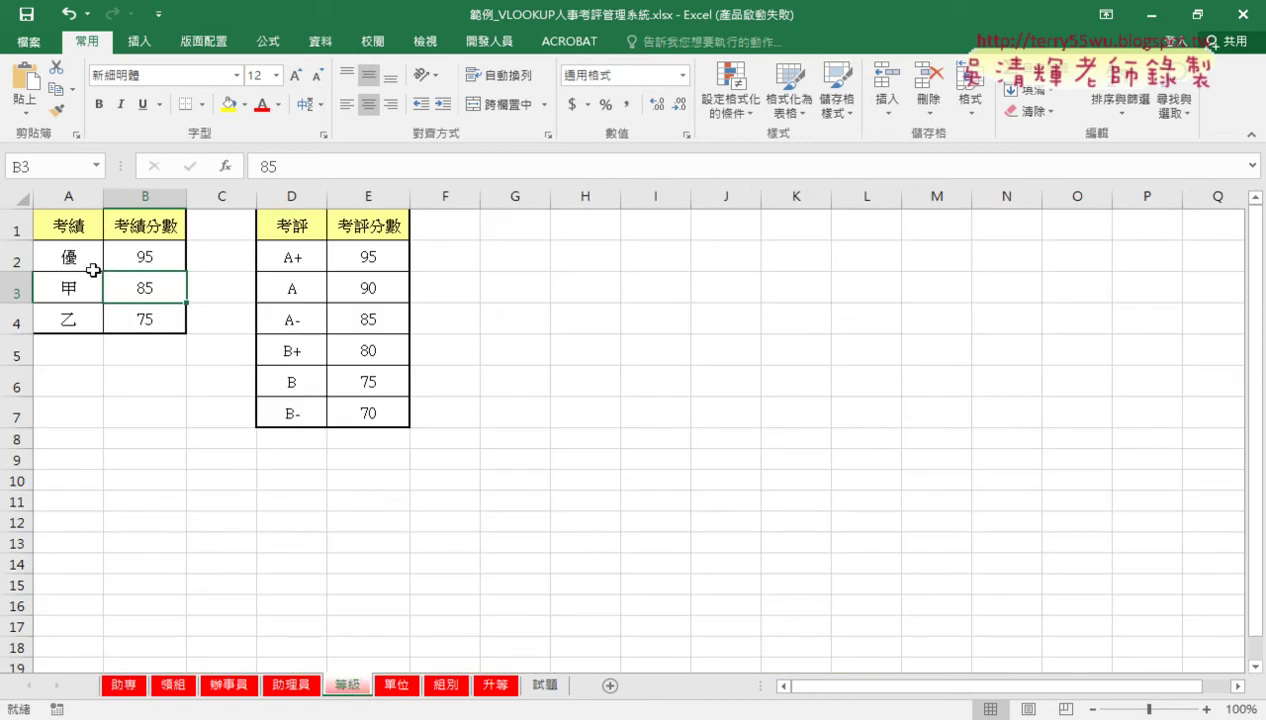
pyautogui.click(62, 226)
pyautogui.moveTo(62, 257); pyautogui.dragTo(150, 318)
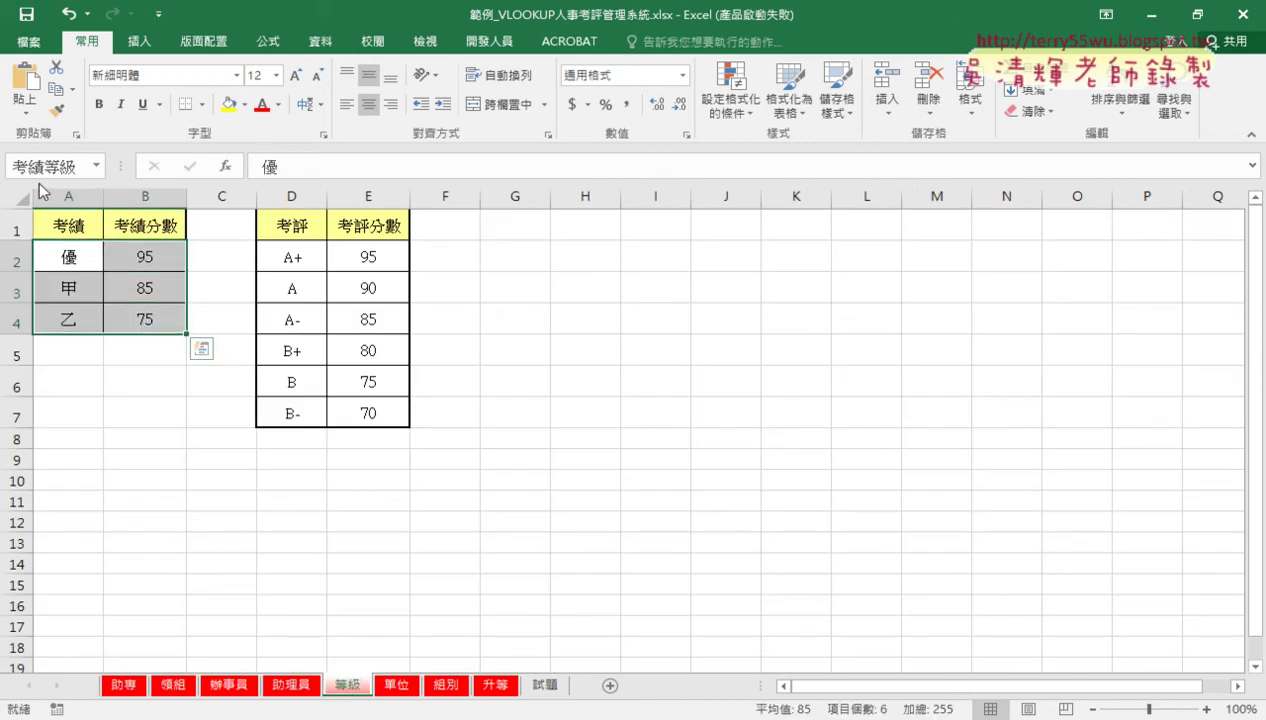
pyautogui.moveTo(291, 257); pyautogui.dragTo(360, 418)
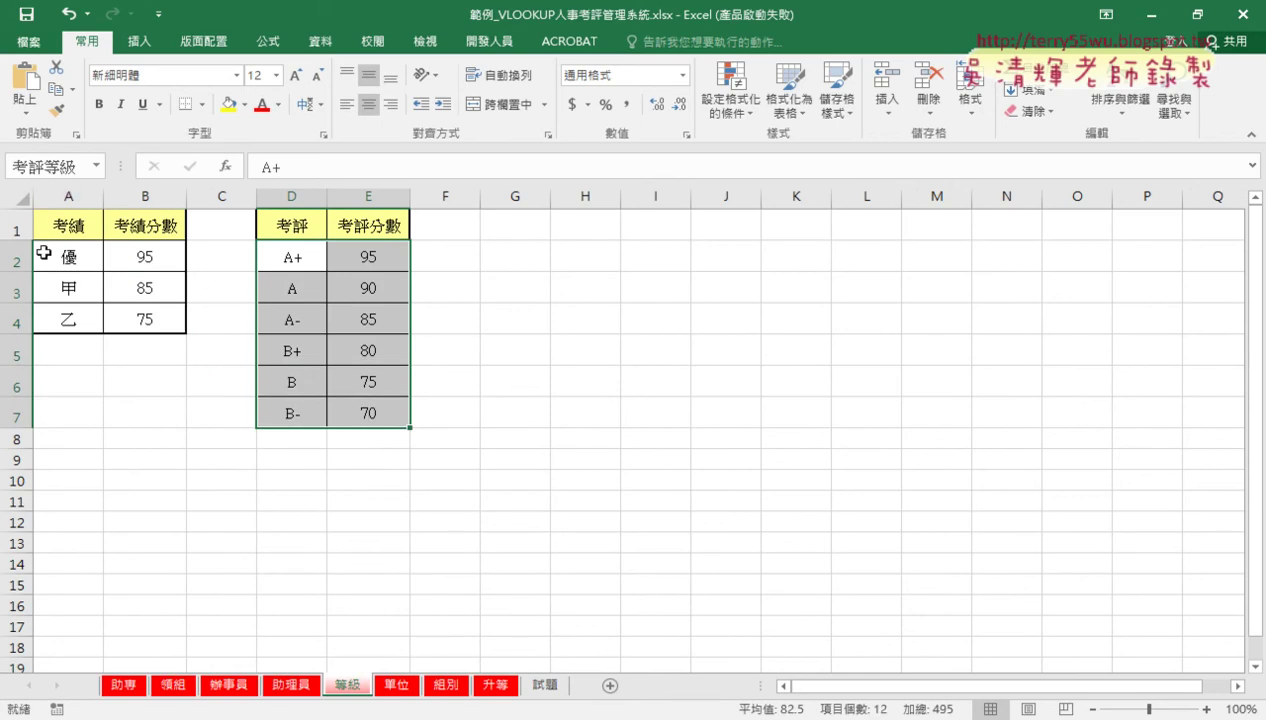
pyautogui.moveTo(66, 258); pyautogui.dragTo(140, 318)
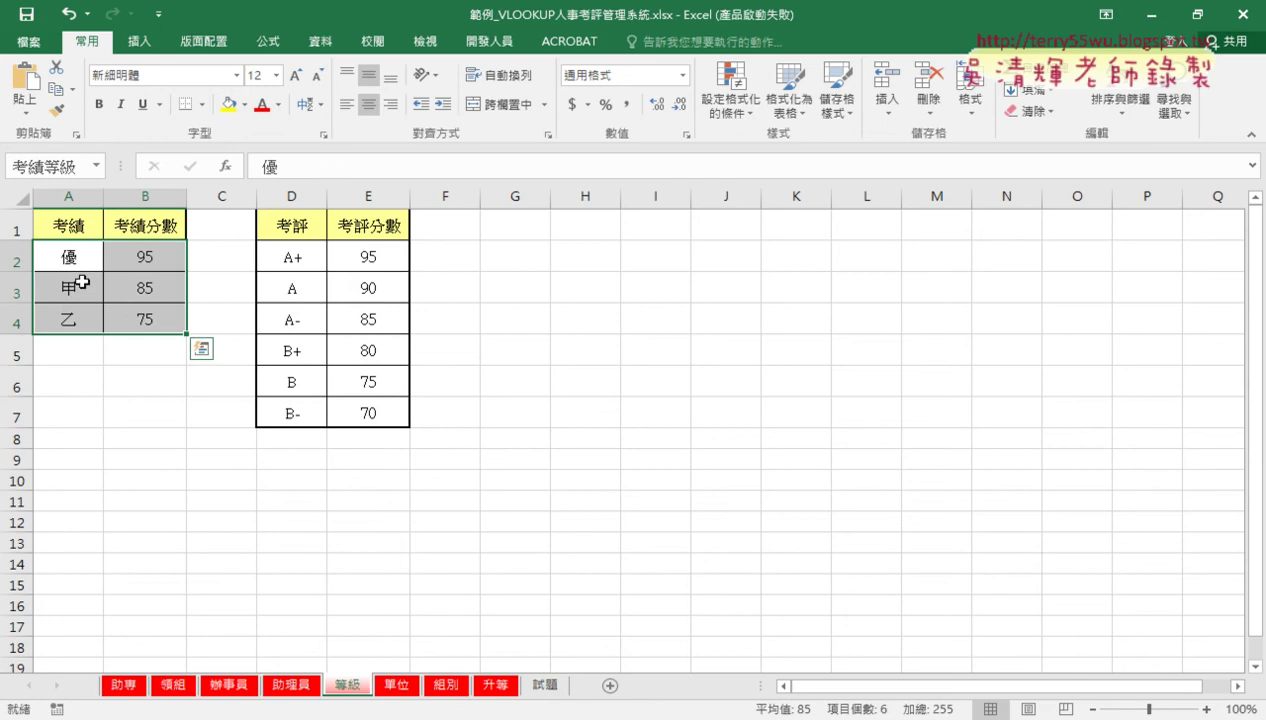
pyautogui.click(126, 686)
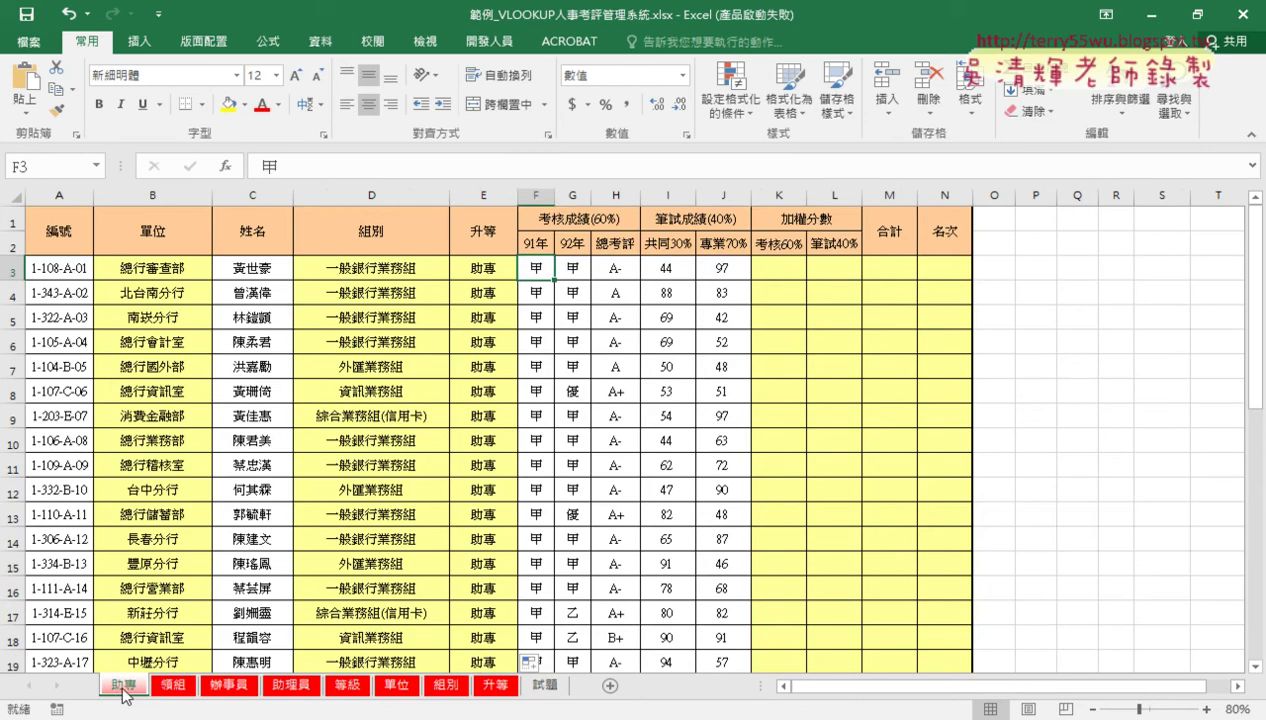
# - Start a VLOOKUP function in cell K3 from Insert Function
pyautogui.click(789, 269)
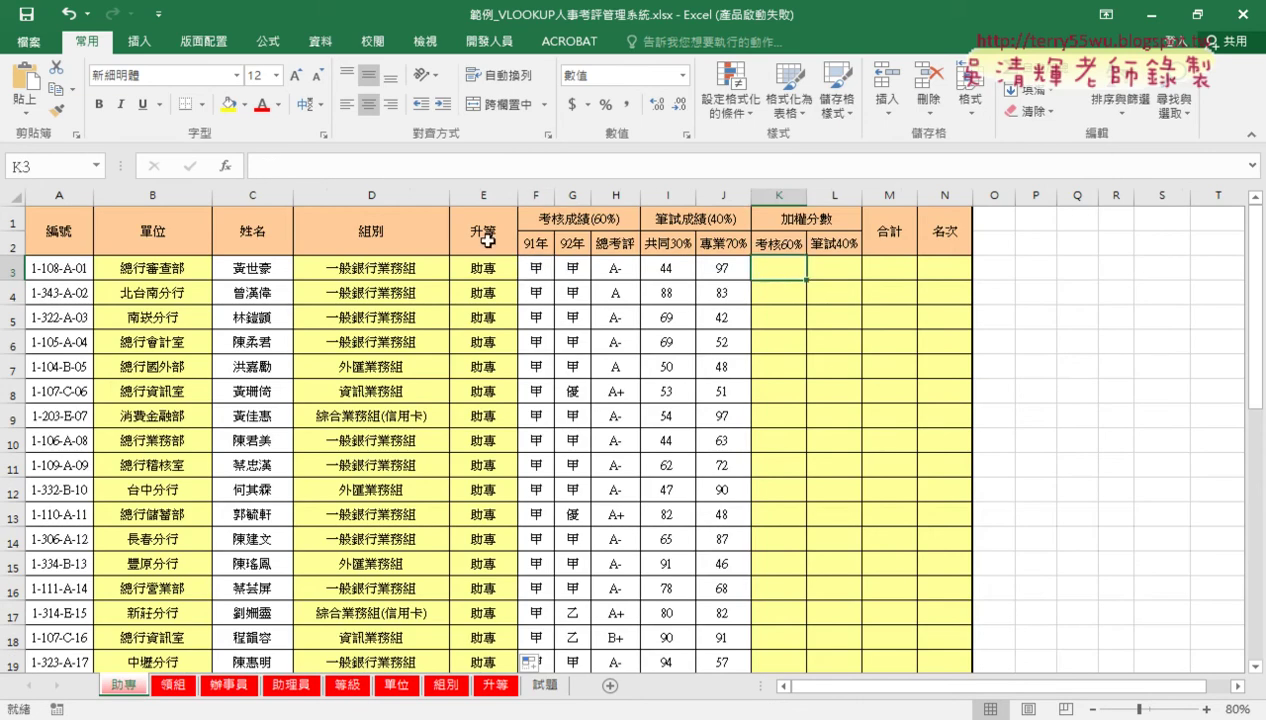
pyautogui.click(225, 166)
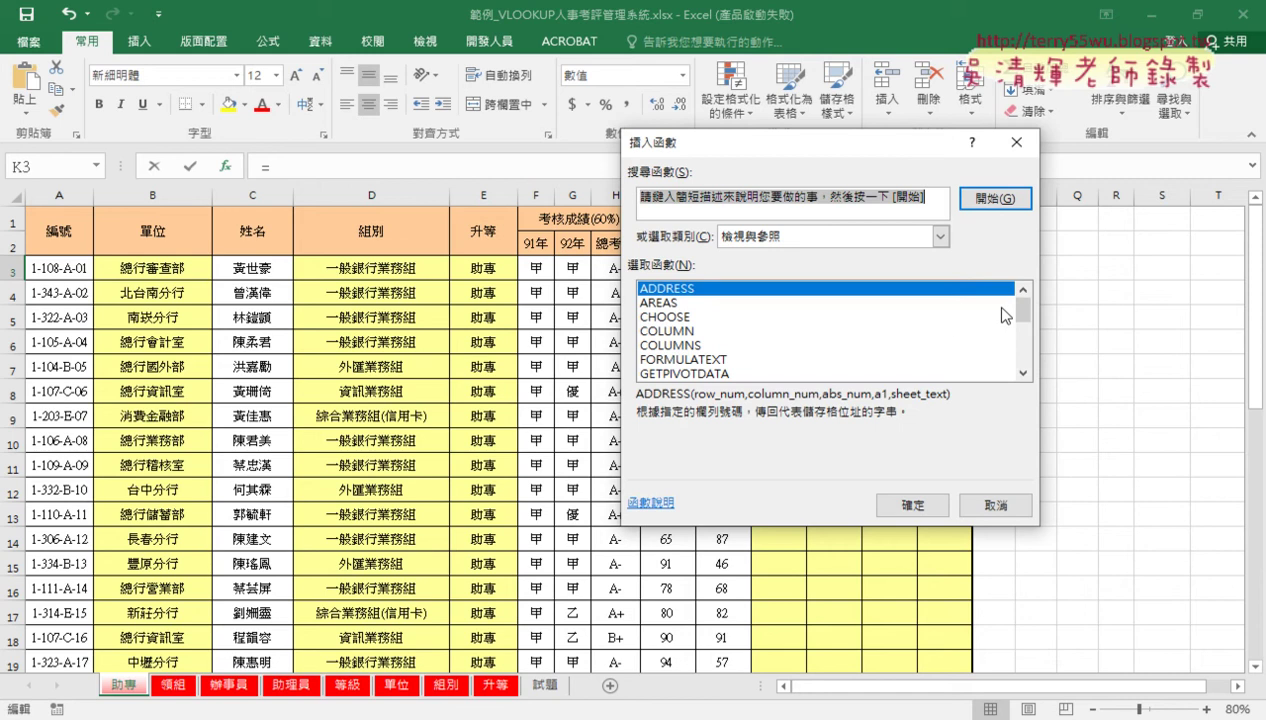
pyautogui.scroll(-2, 995, 313)
pyautogui.scroll(-2, 995, 313)
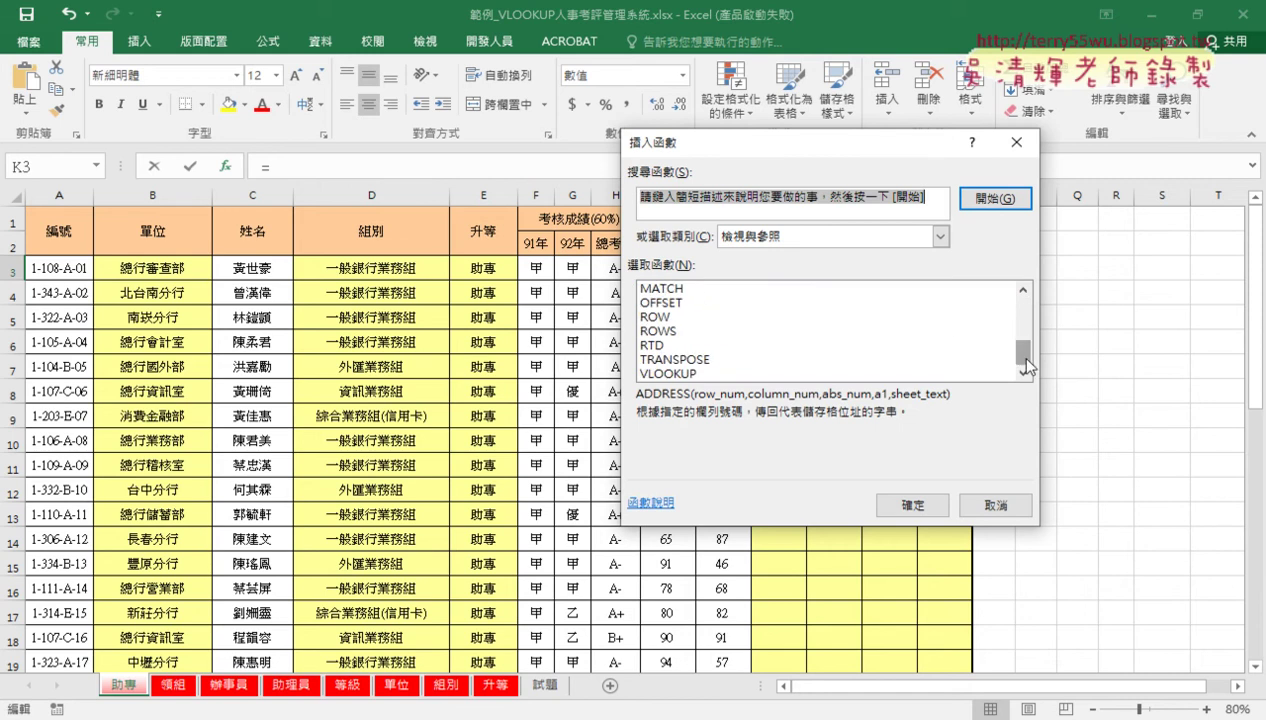
pyautogui.doubleClick(680, 374)
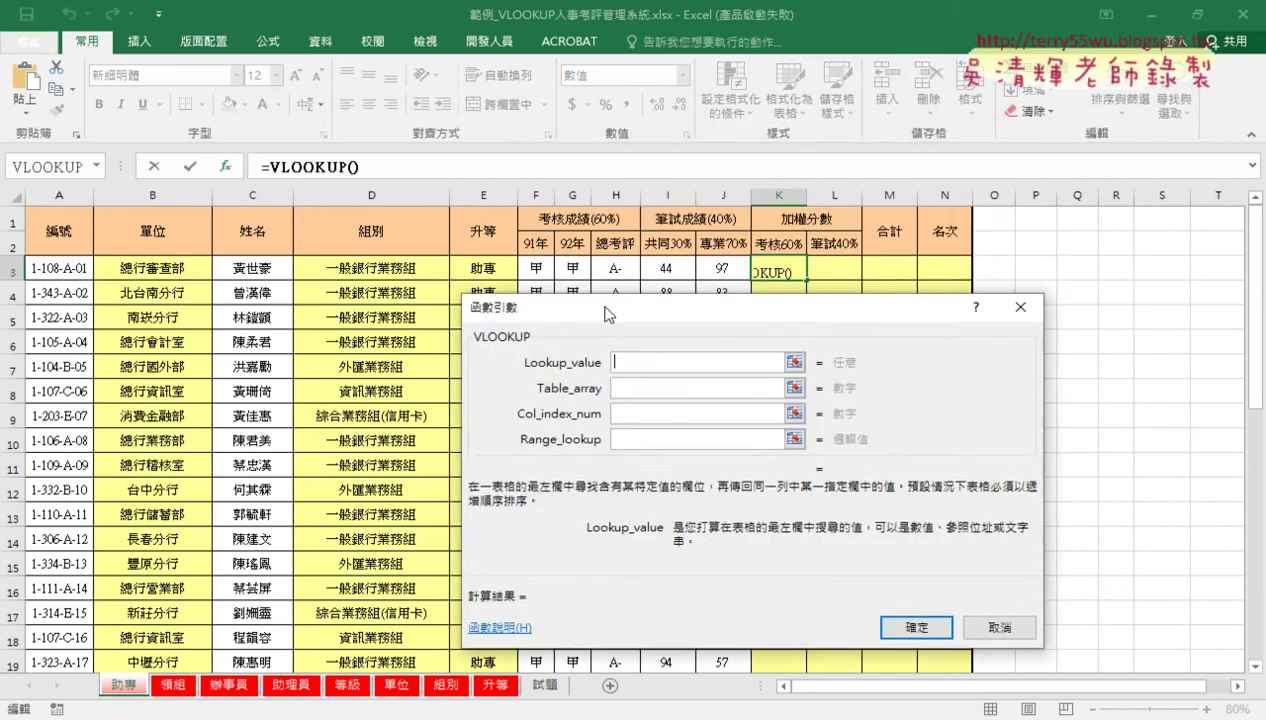
pyautogui.moveTo(680, 172); pyautogui.dragTo(572, 330)
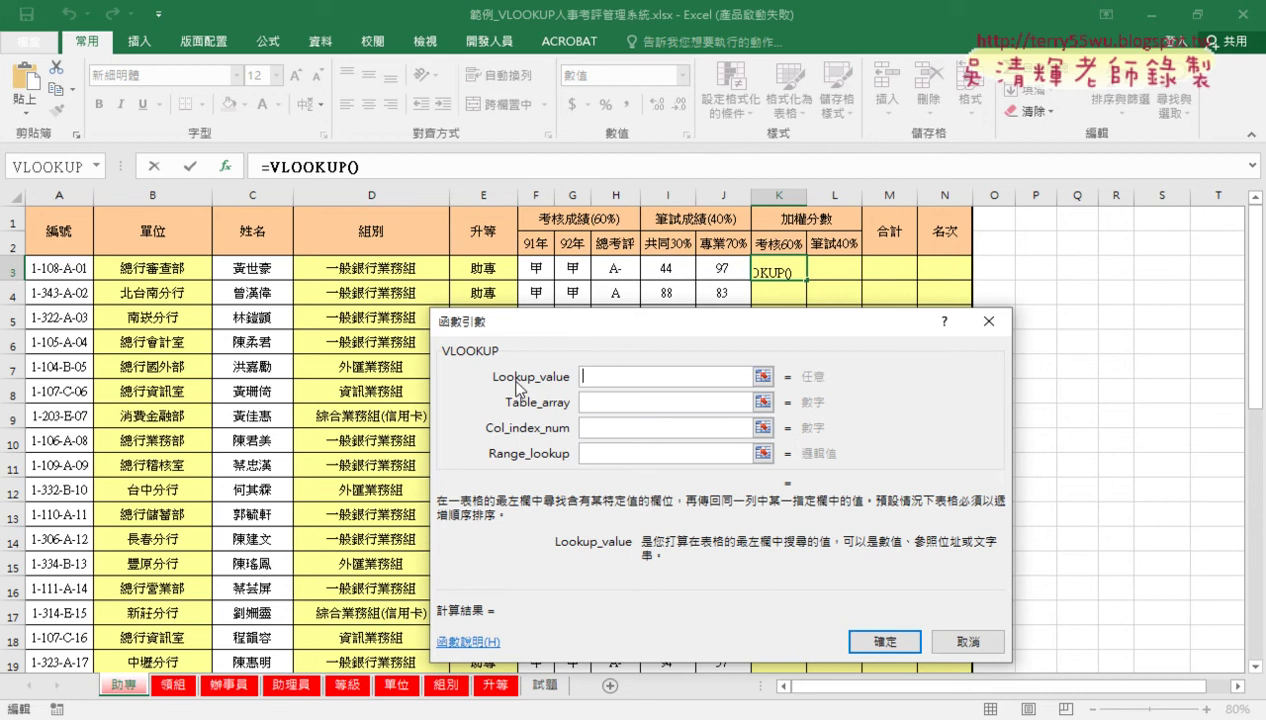
# - Set the lookup value to F3 and the table array to the 考績等級 named range
pyautogui.click(534, 264)
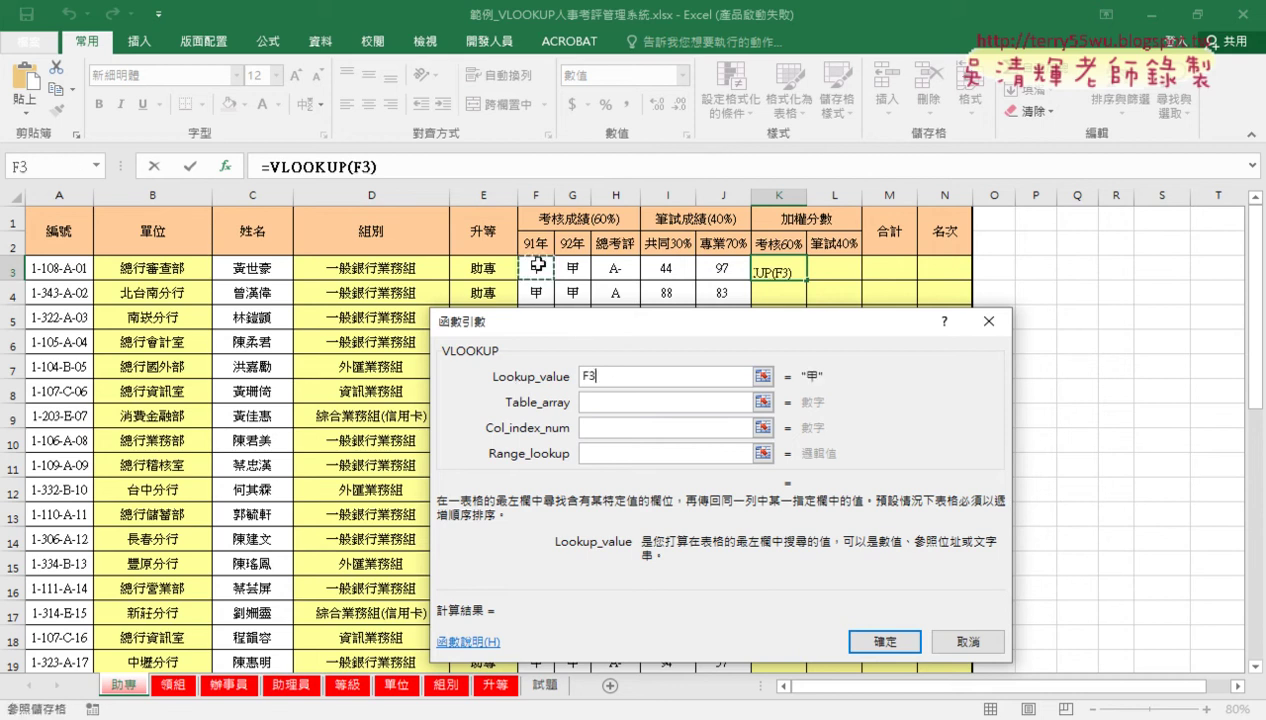
pyautogui.click(622, 401)
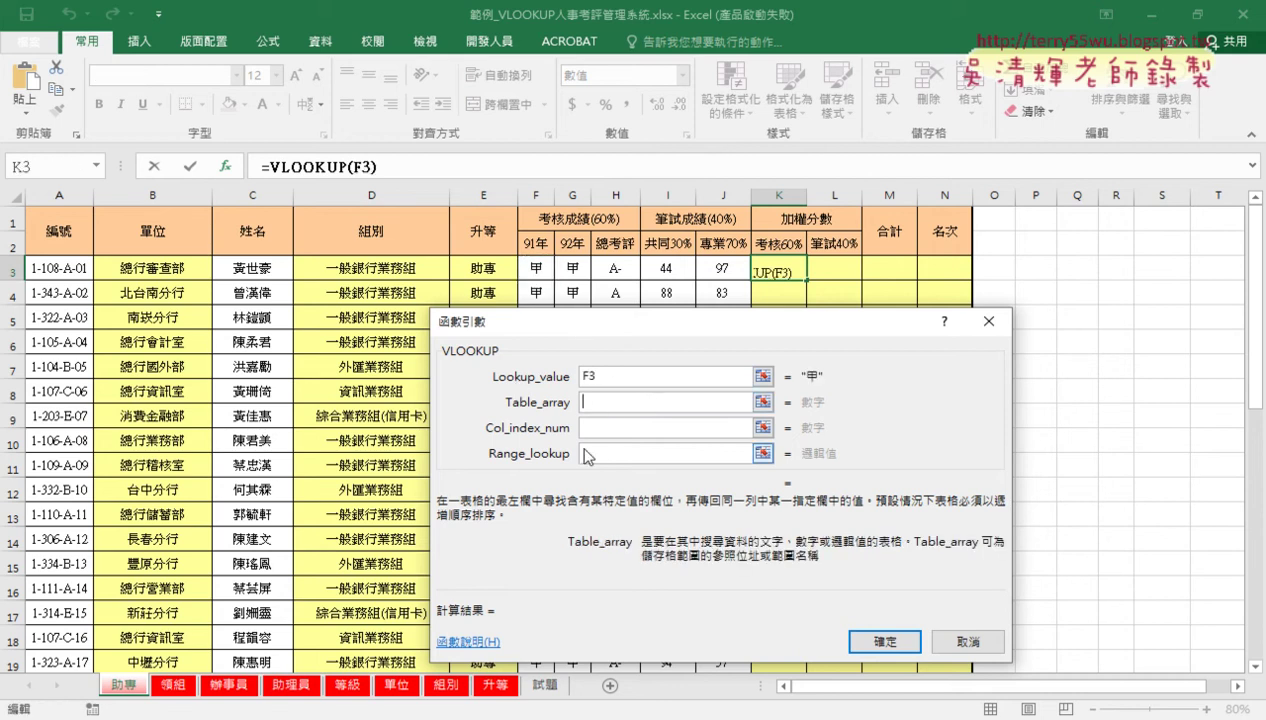
pyautogui.press('F3')
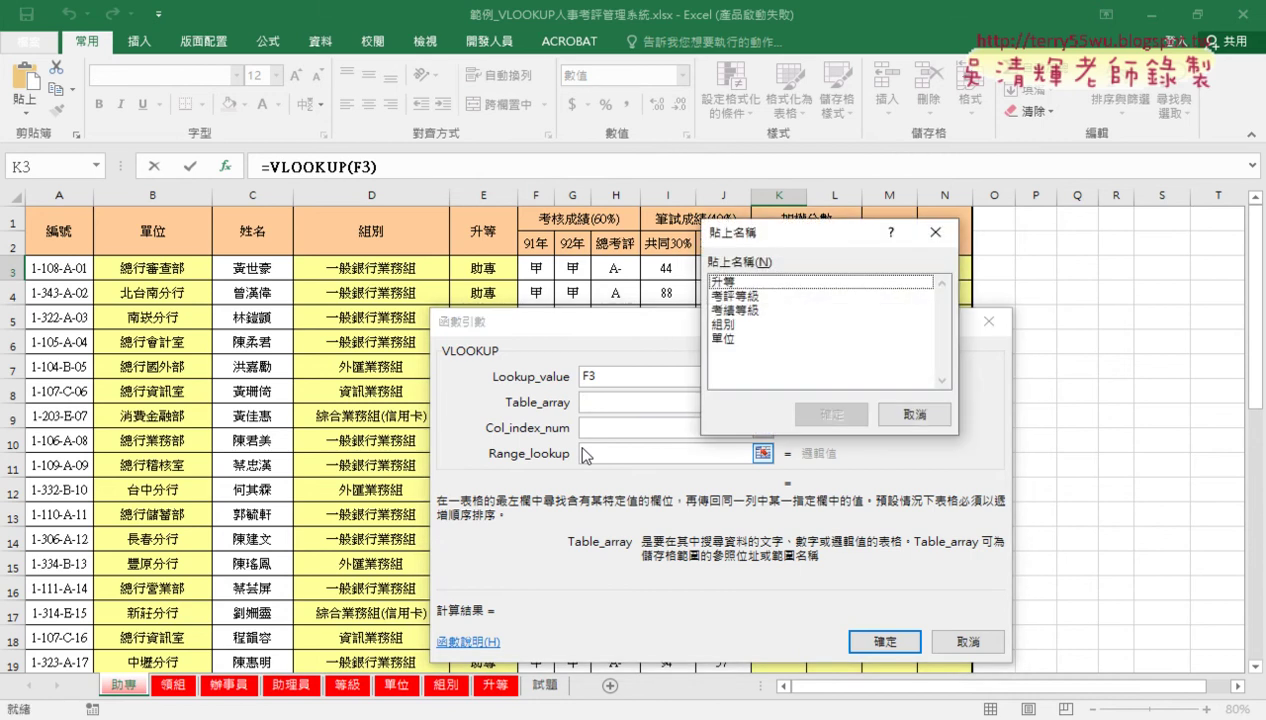
pyautogui.click(760, 311)
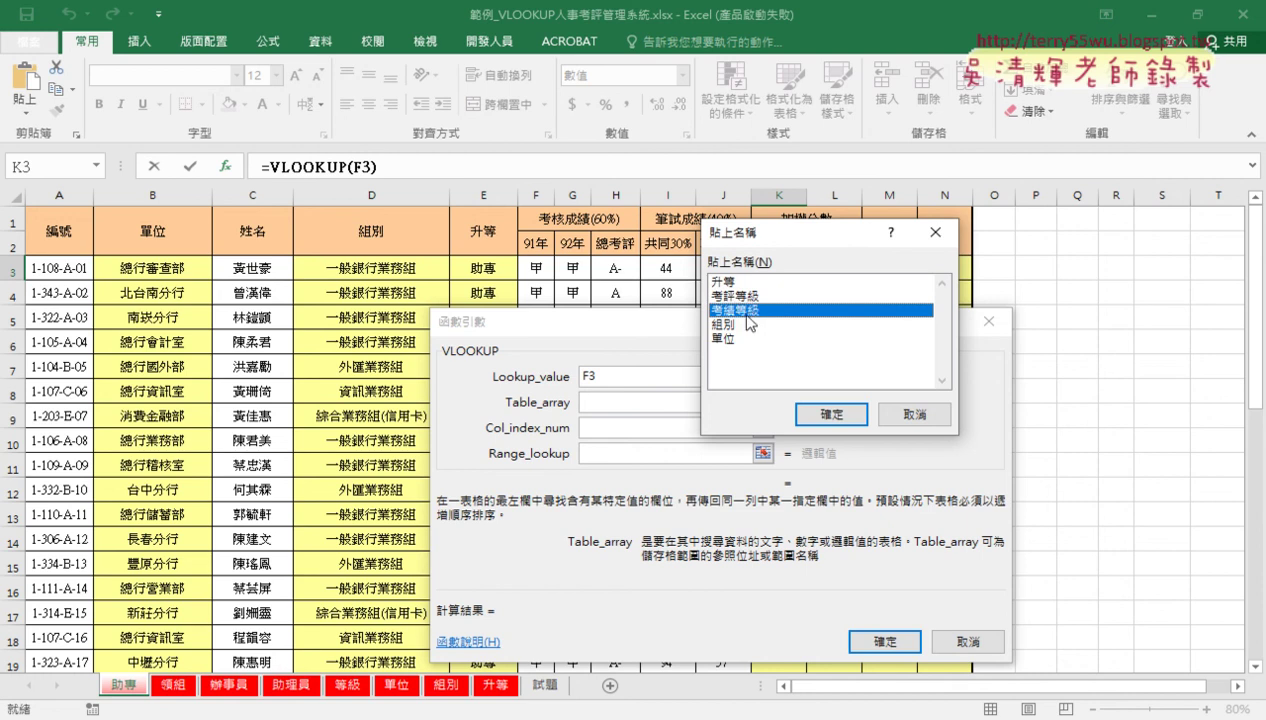
pyautogui.click(831, 424)
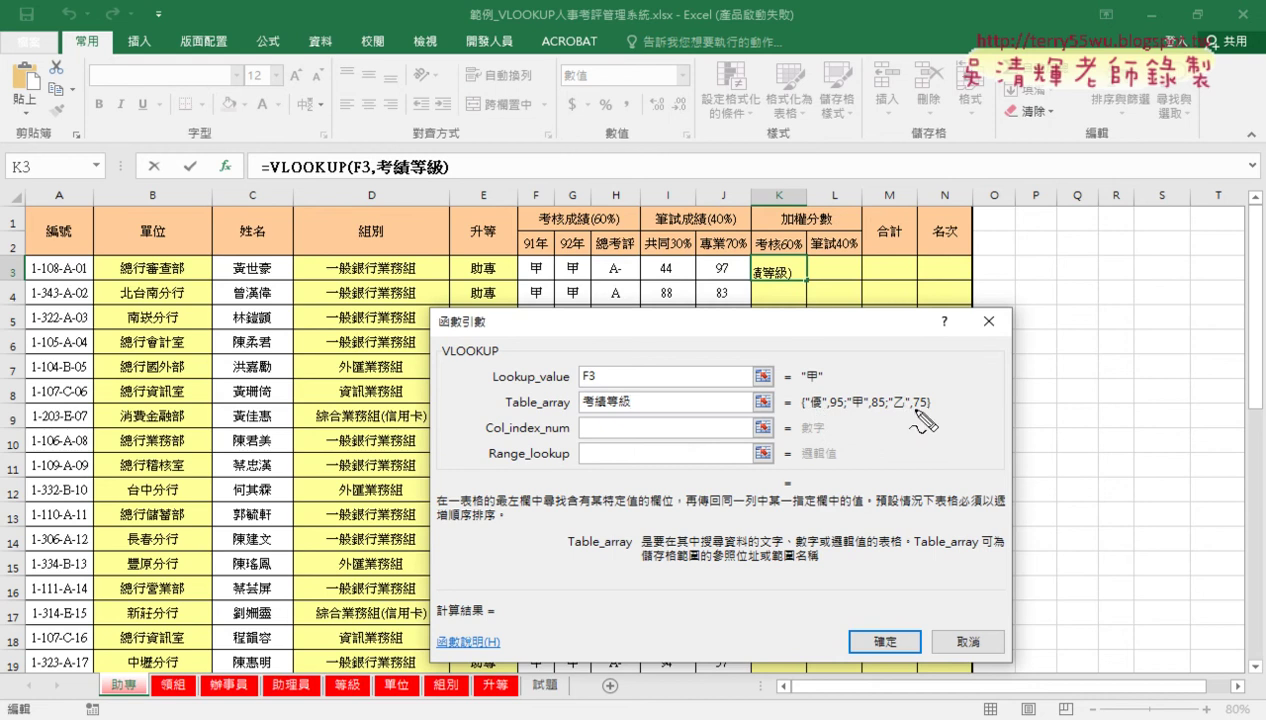
pyautogui.moveTo(813, 412)
pyautogui.mouseDown()
pyautogui.moveTo(864, 411)
pyautogui.moveTo(823, 381)
pyautogui.mouseUp()
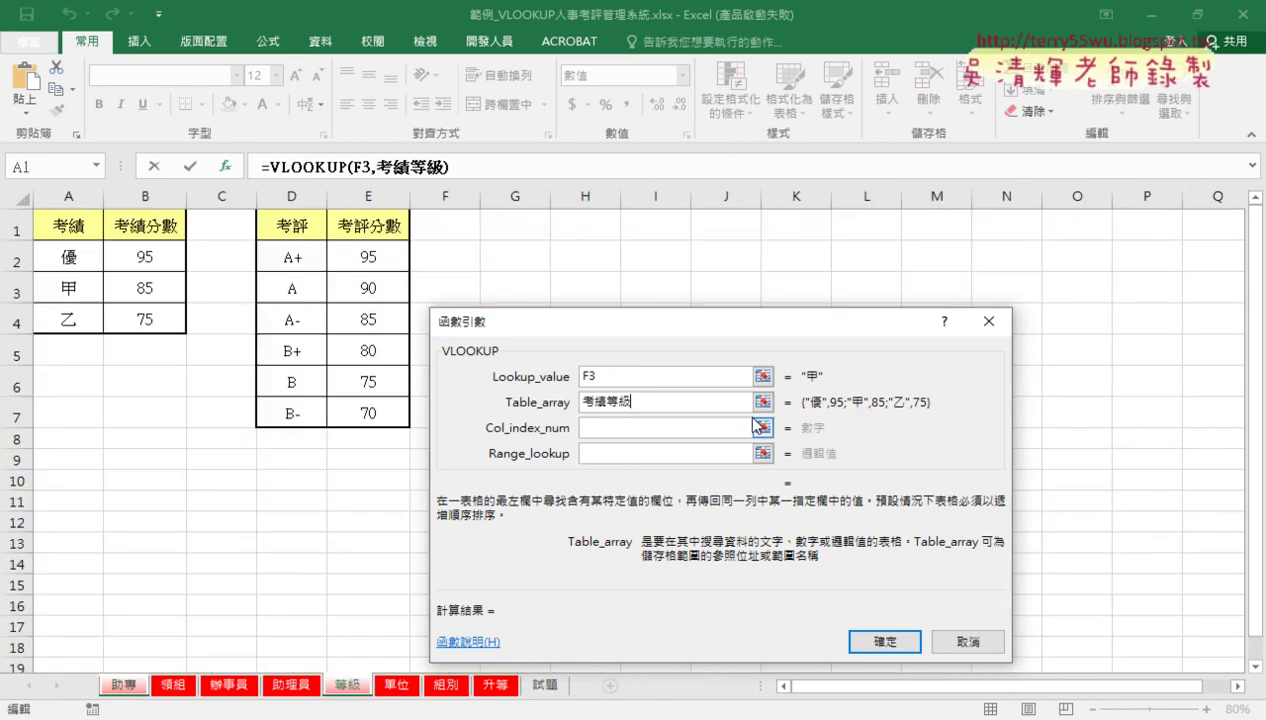
# - Use column 2 with exact match 0 and confirm the K3 lookup
pyautogui.click(655, 428)
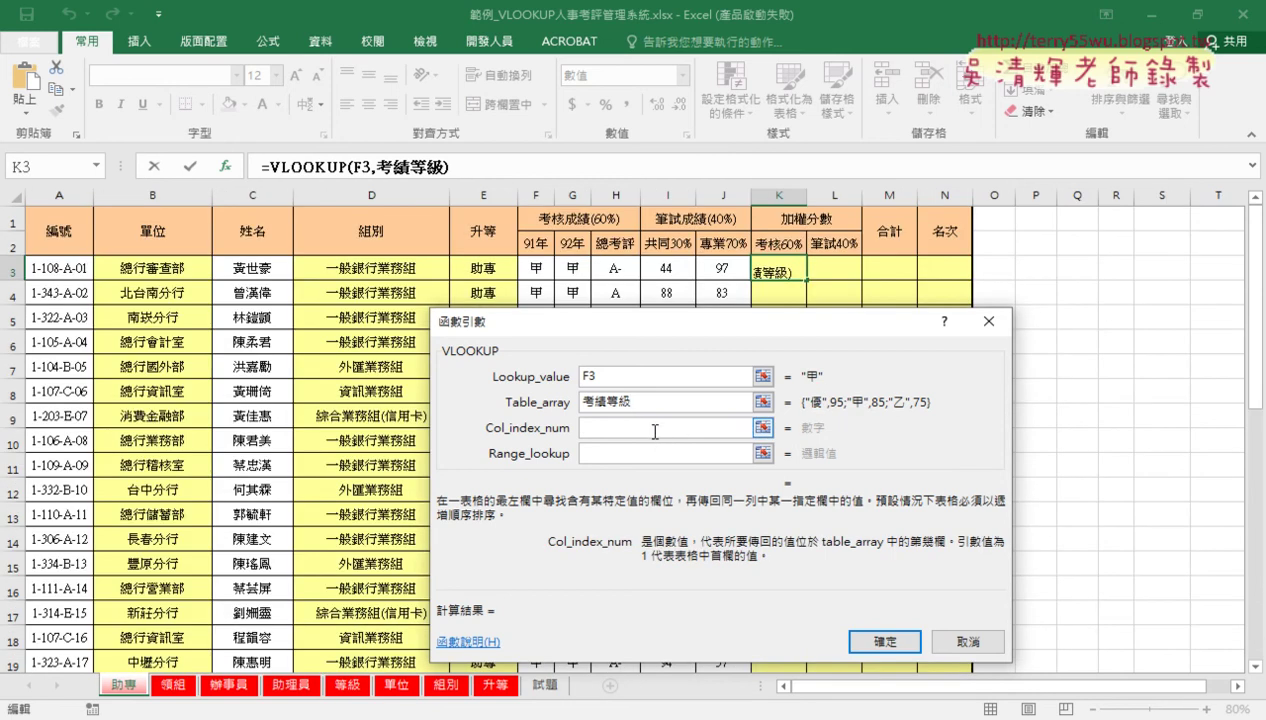
pyautogui.write('2')
pyautogui.press('Tab')
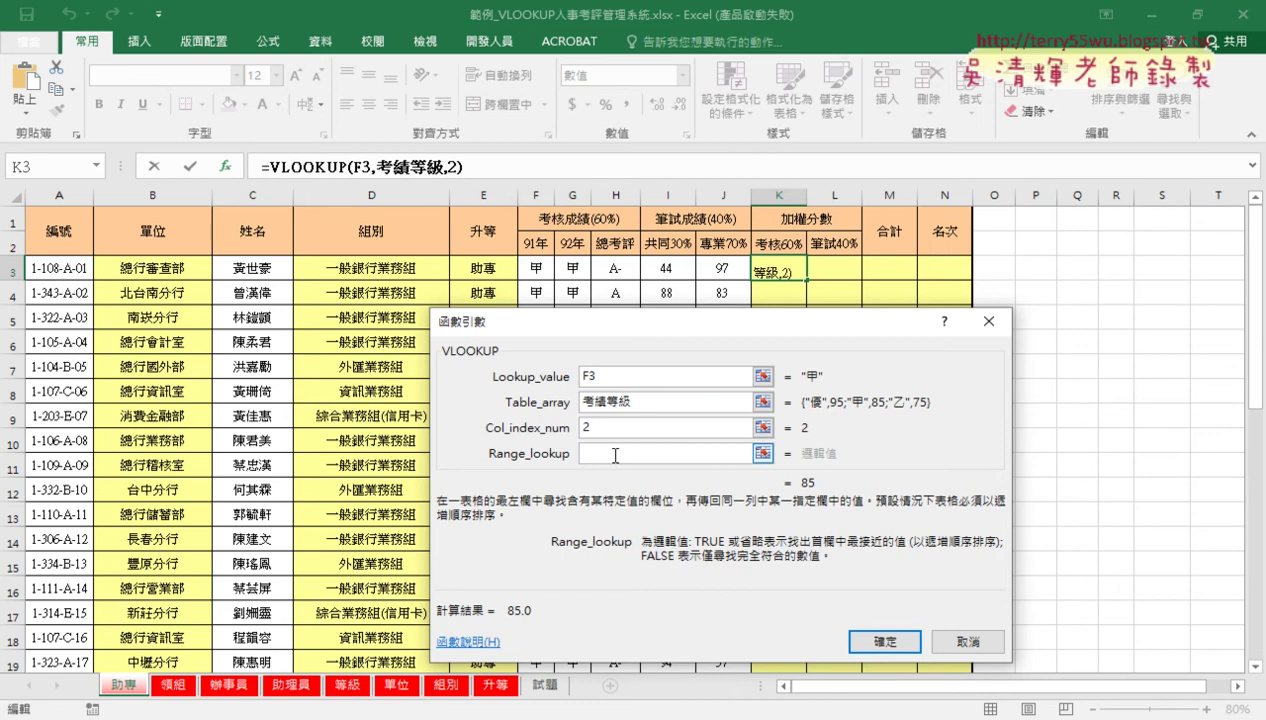
pyautogui.write('0')
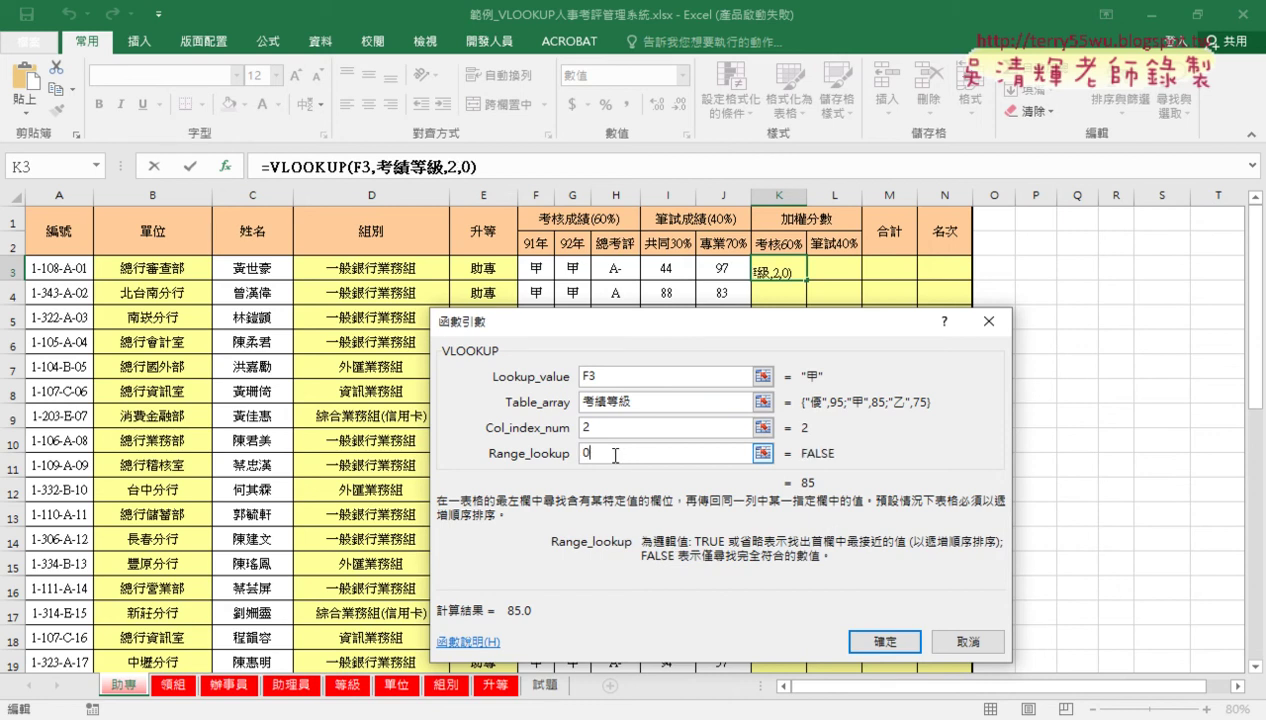
pyautogui.click(646, 379)
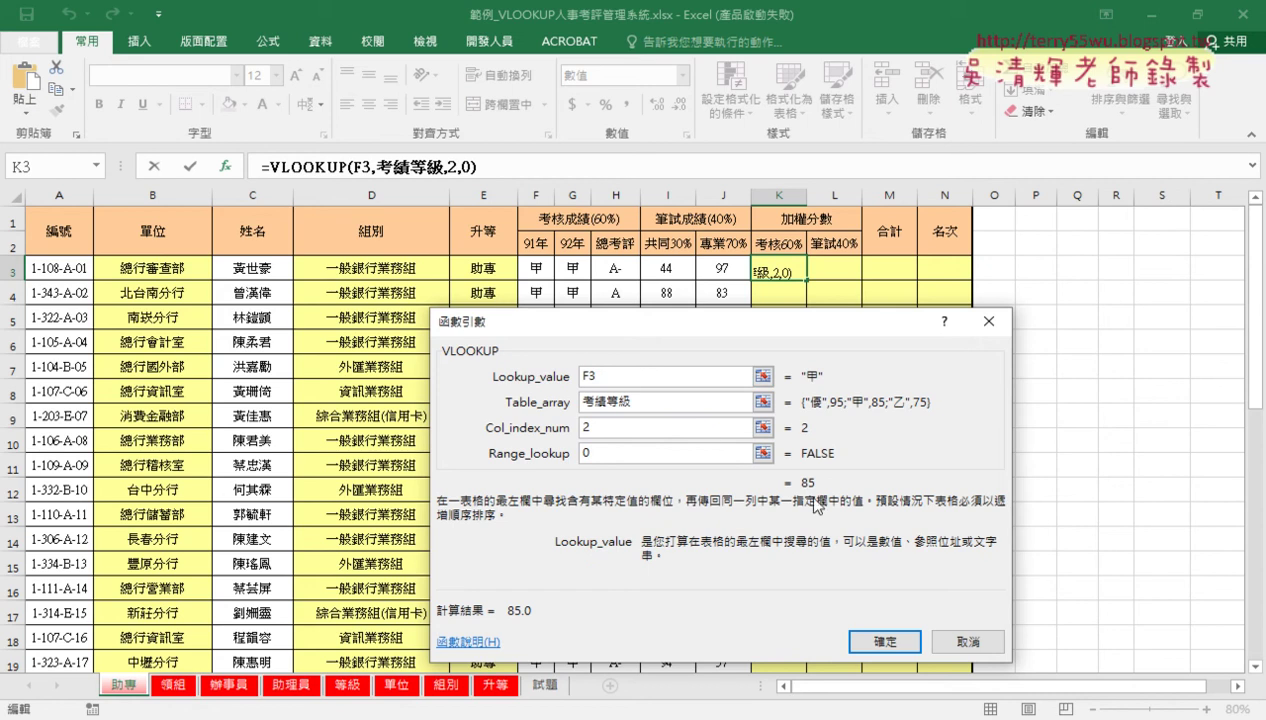
pyautogui.click(885, 640)
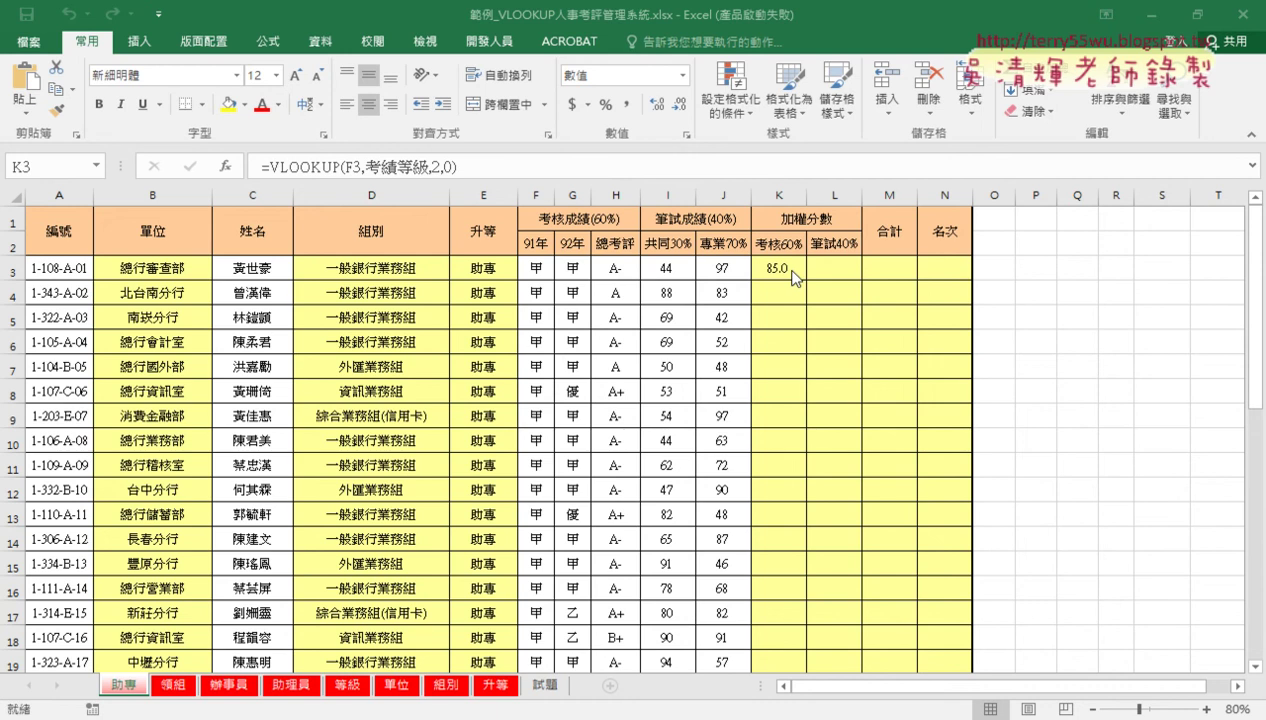
# - Highlight K3's VLOOKUP formula and mark the F3 and G3 grade references
pyautogui.click(270, 166)
pyautogui.moveTo(270, 166); pyautogui.dragTo(491, 174)
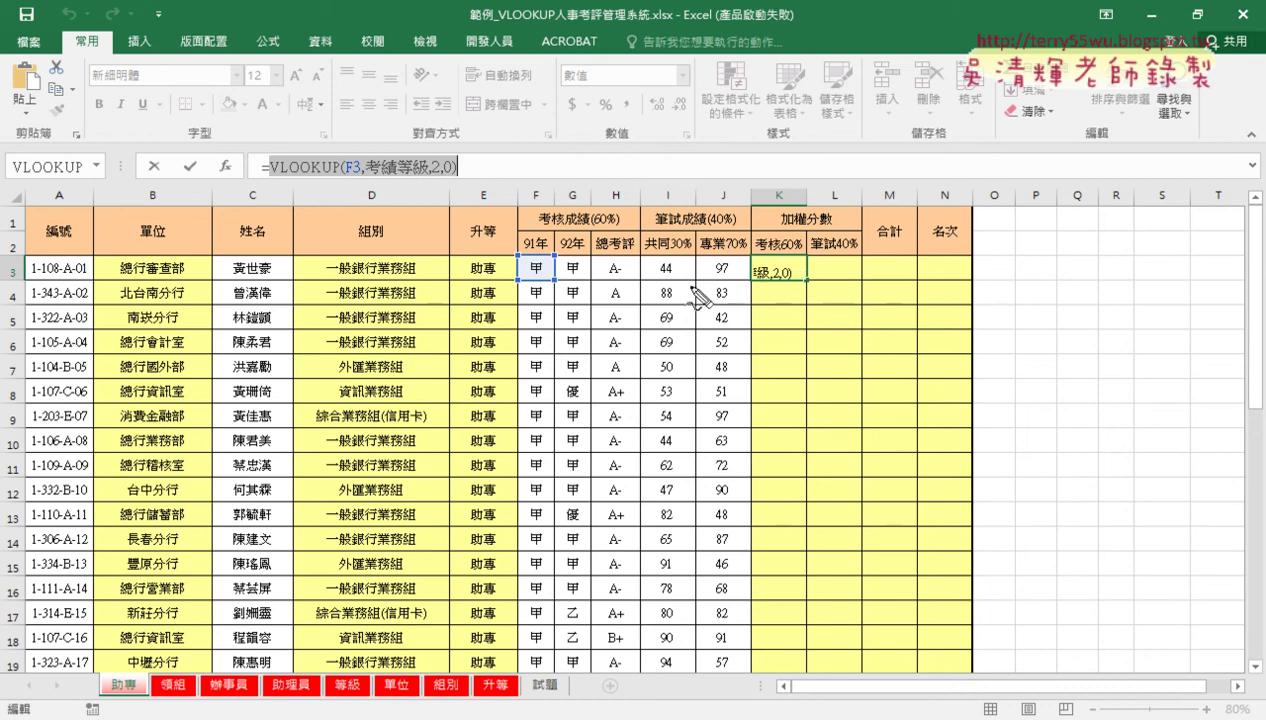
pyautogui.moveTo(345, 177); pyautogui.dragTo(362, 177)
pyautogui.moveTo(563, 182); pyautogui.dragTo(581, 180)
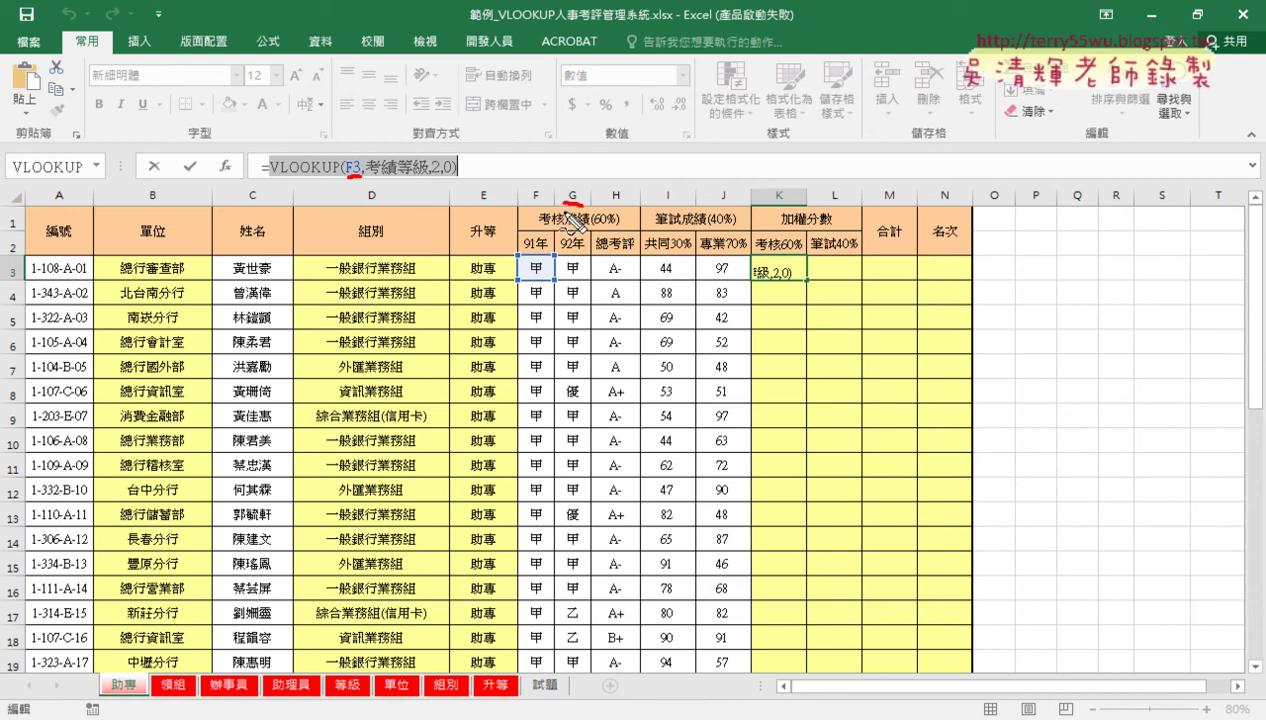
pyautogui.moveTo(564, 262); pyautogui.dragTo(585, 279)
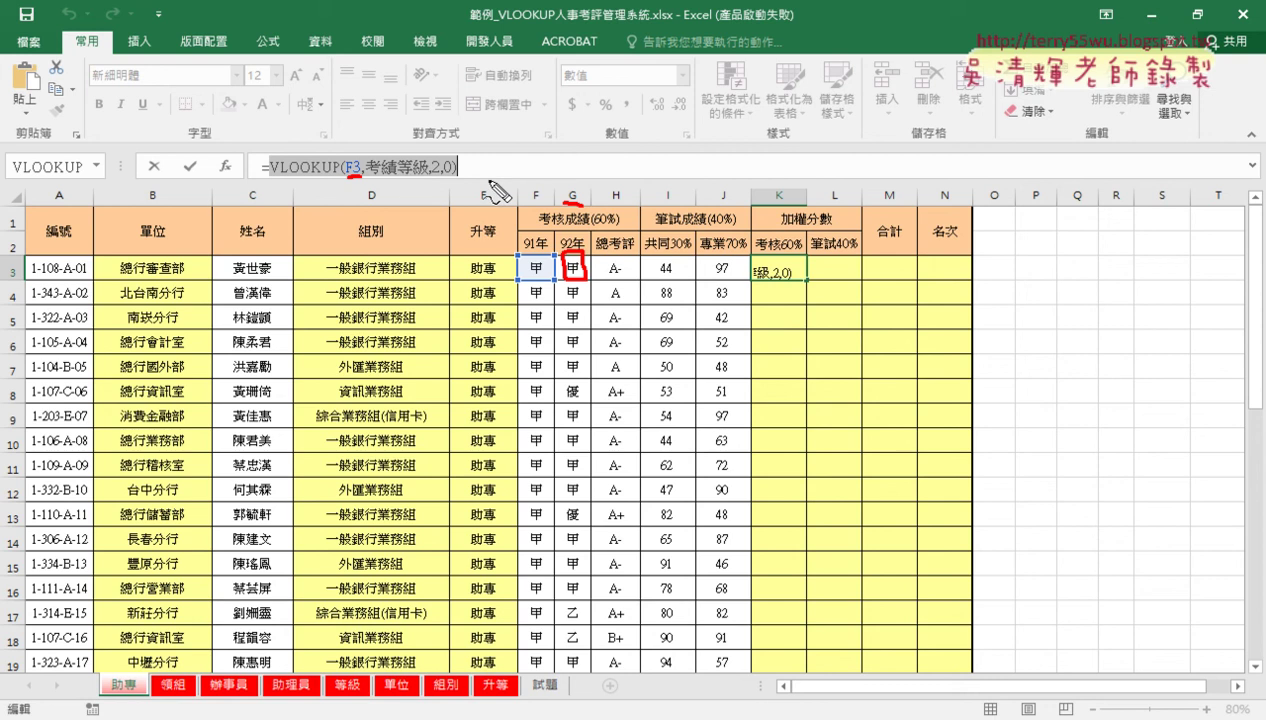
pyautogui.press('Escape')
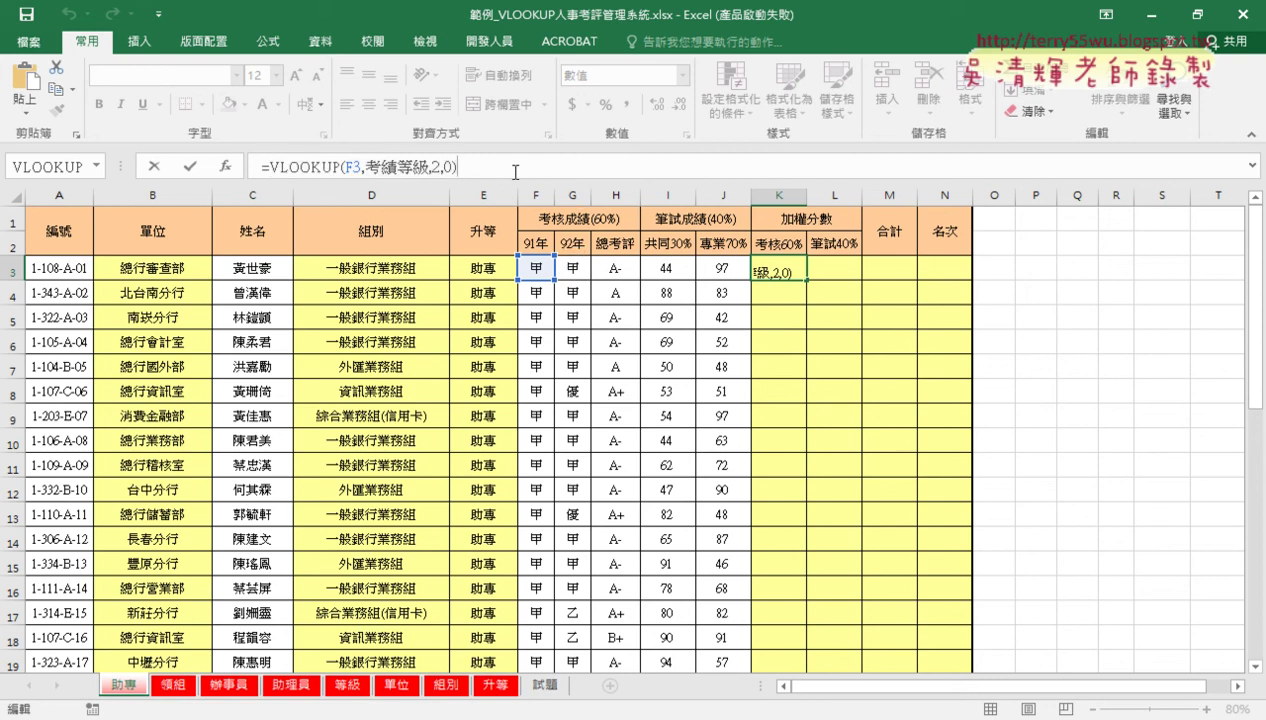
# - Append a second copy of the lookup that reads G3 instead of F3
pyautogui.write('+')
pyautogui.moveTo(453, 163); pyautogui.dragTo(266, 160)
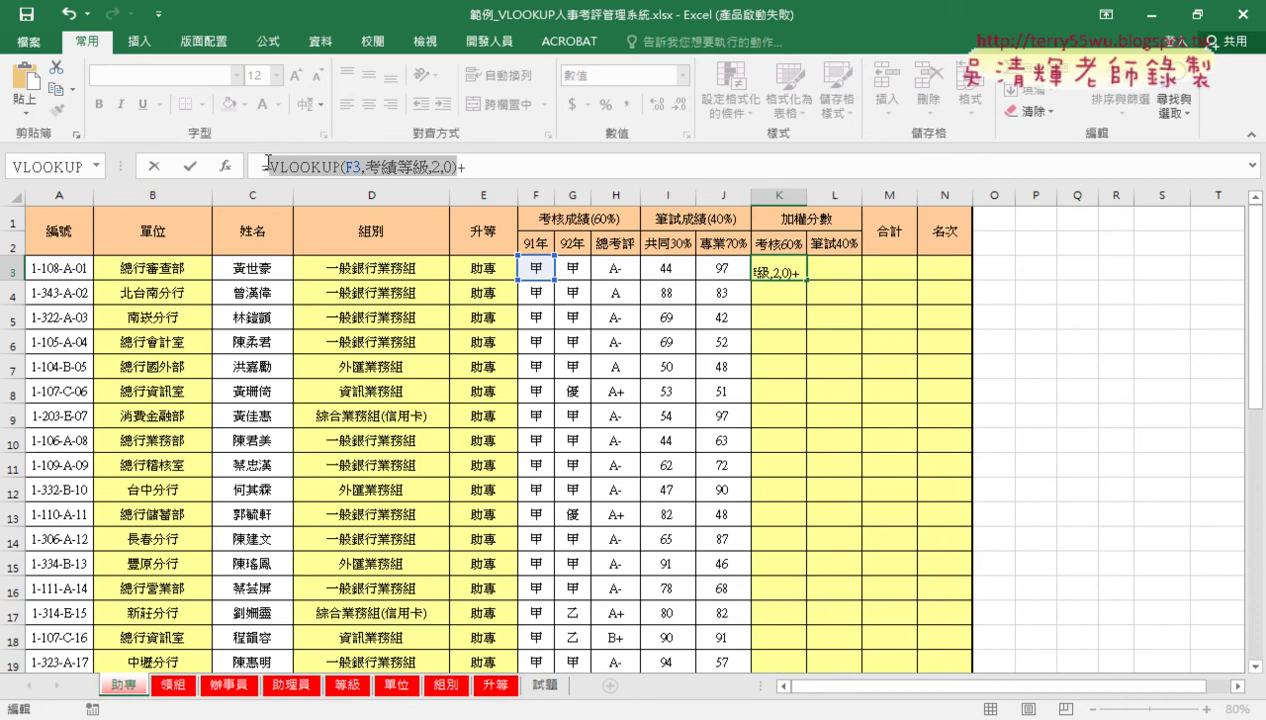
pyautogui.rightClick(317, 168)
pyautogui.click(355, 199)
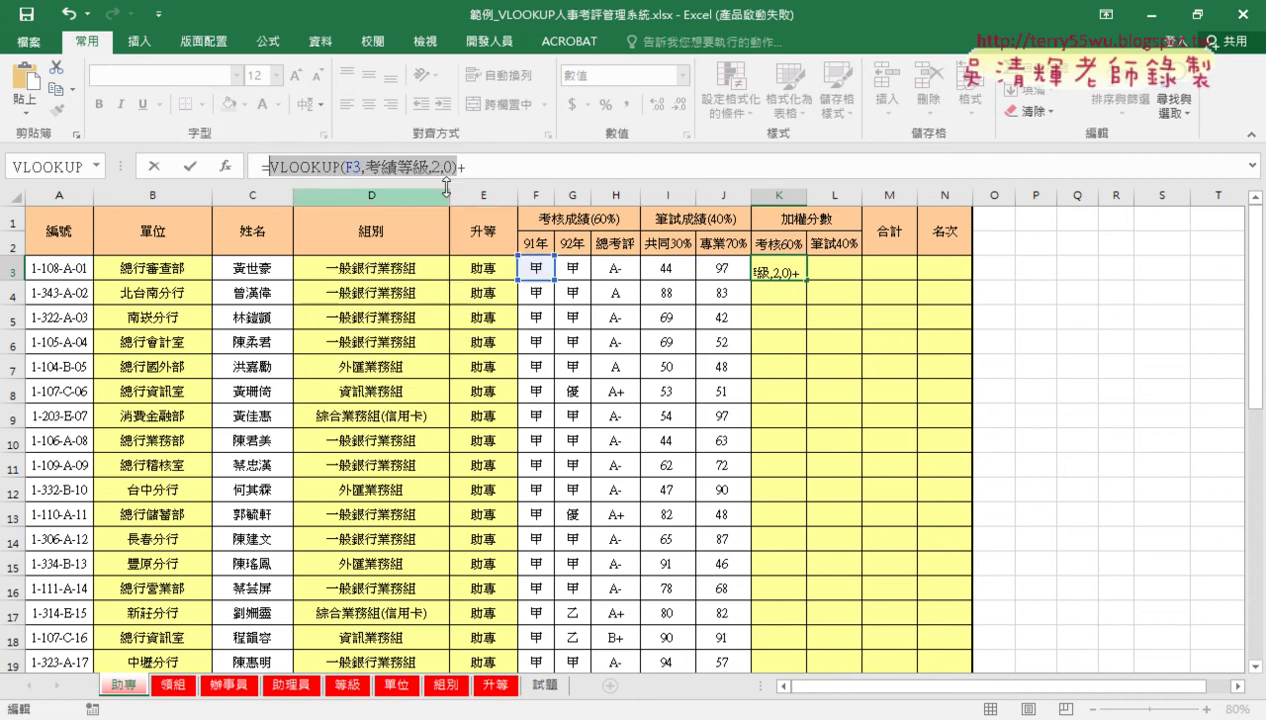
pyautogui.rightClick(497, 177)
pyautogui.click(538, 254)
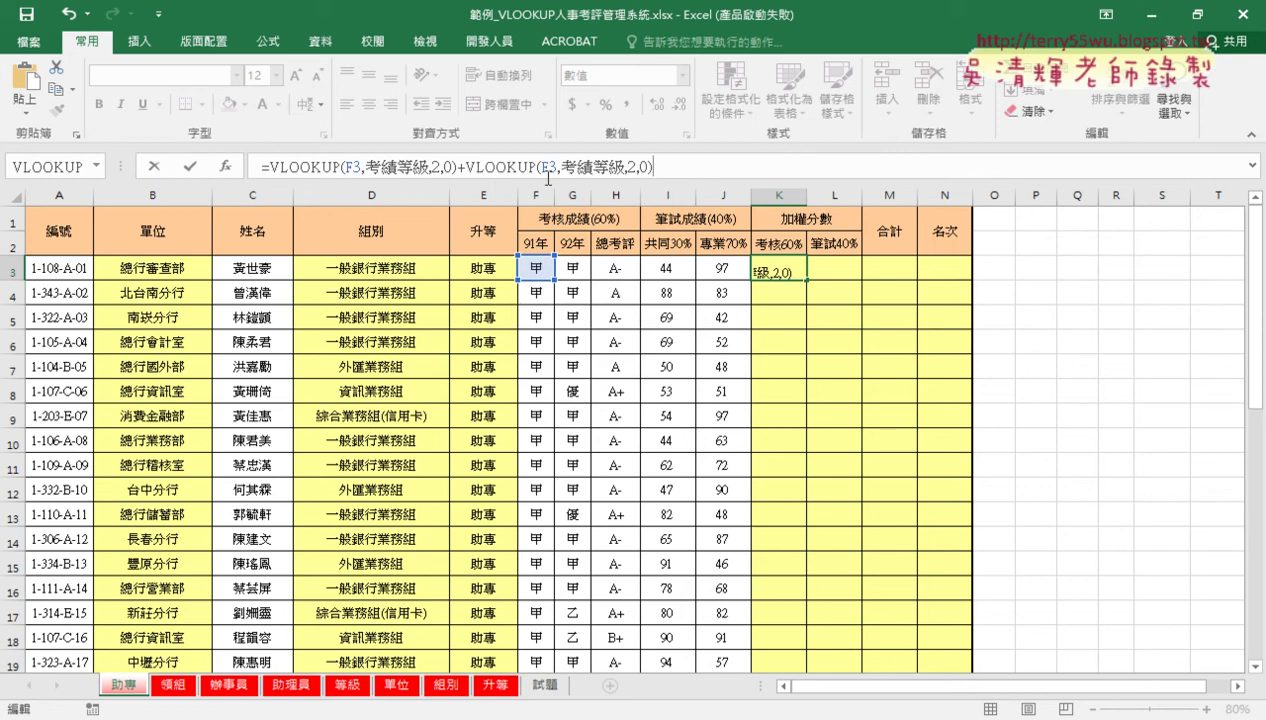
pyautogui.click(541, 166)
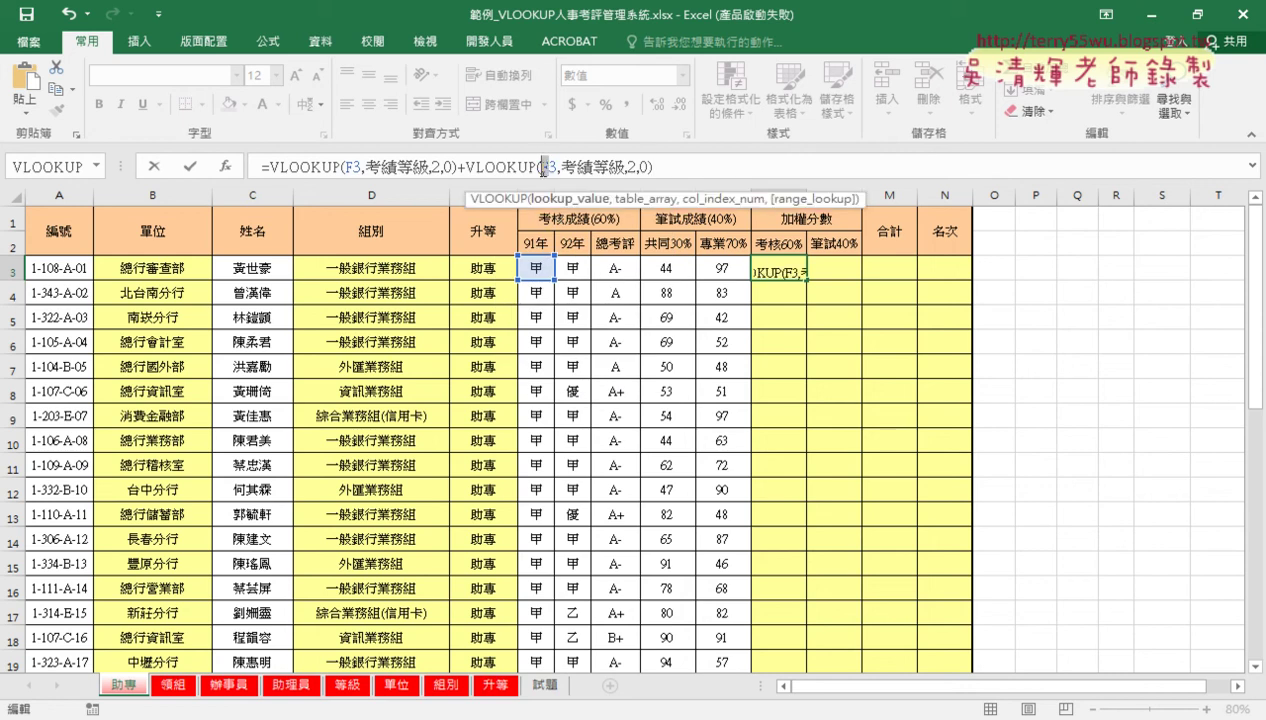
pyautogui.write('G')
pyautogui.click(689, 166)
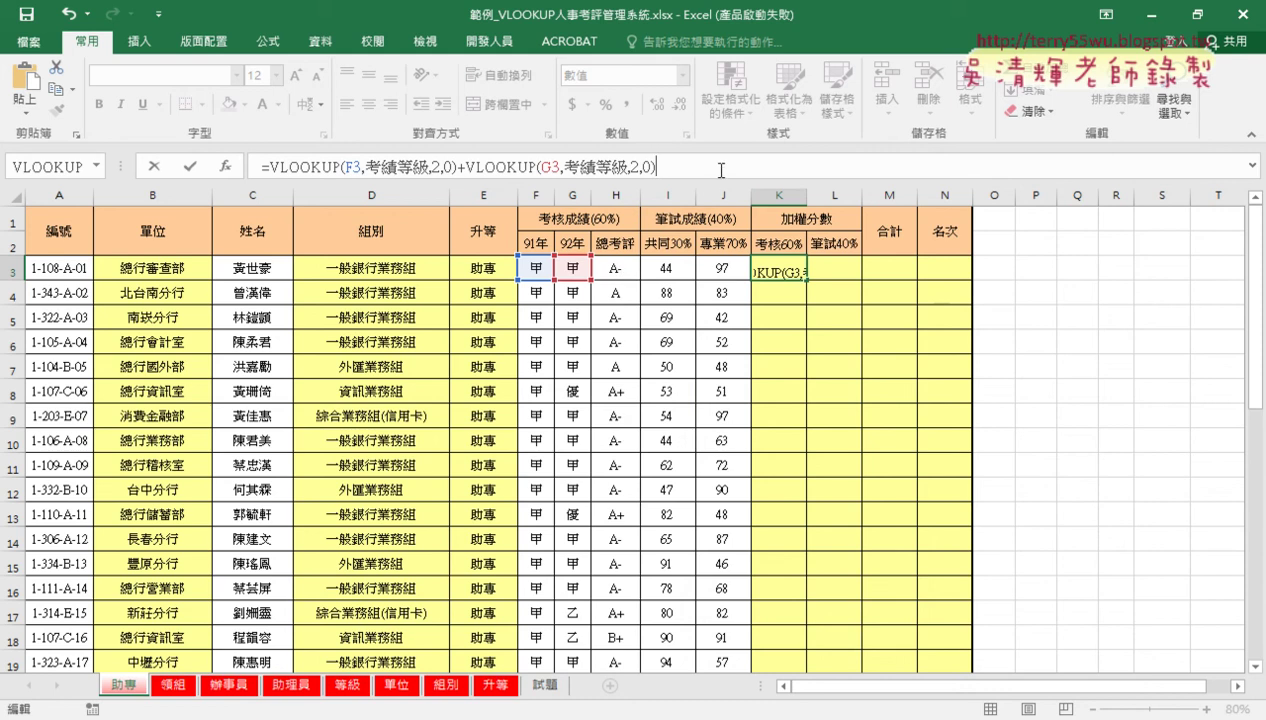
# - Add a third copy of the lookup using the 考評等級 table
pyautogui.write('+')
pyautogui.hotkey('ctrl', 'v')
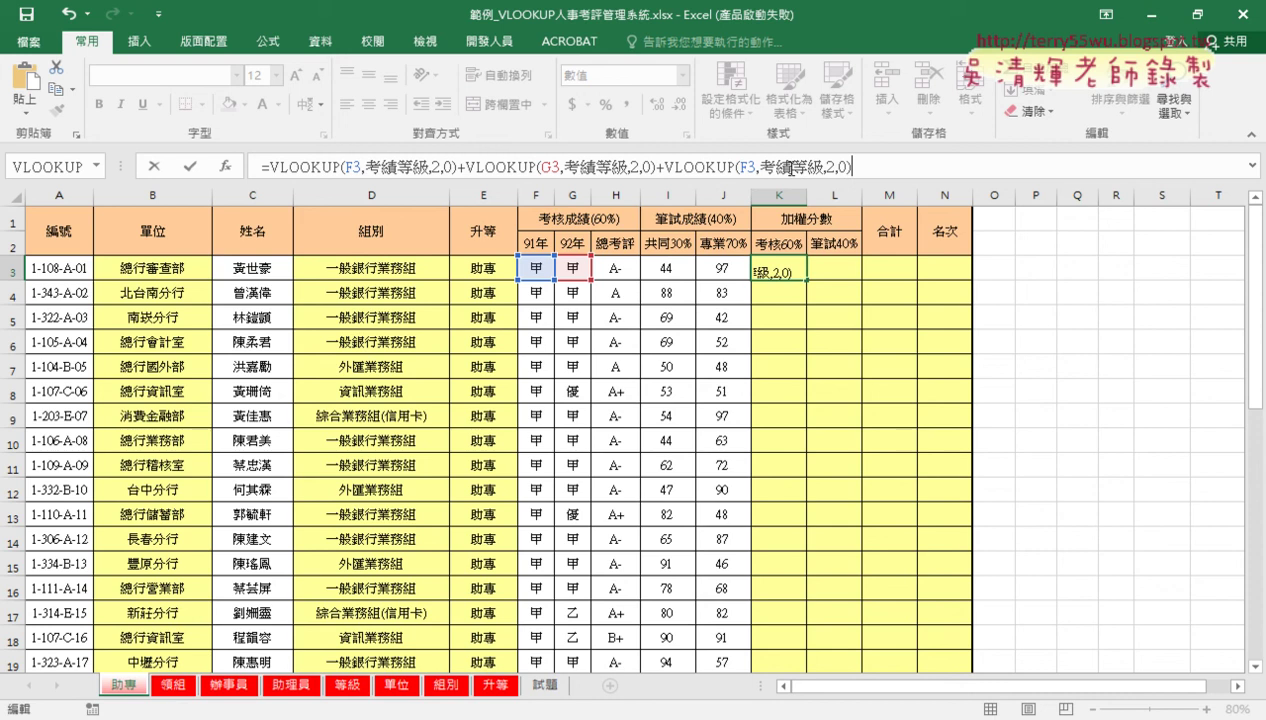
pyautogui.click(784, 167)
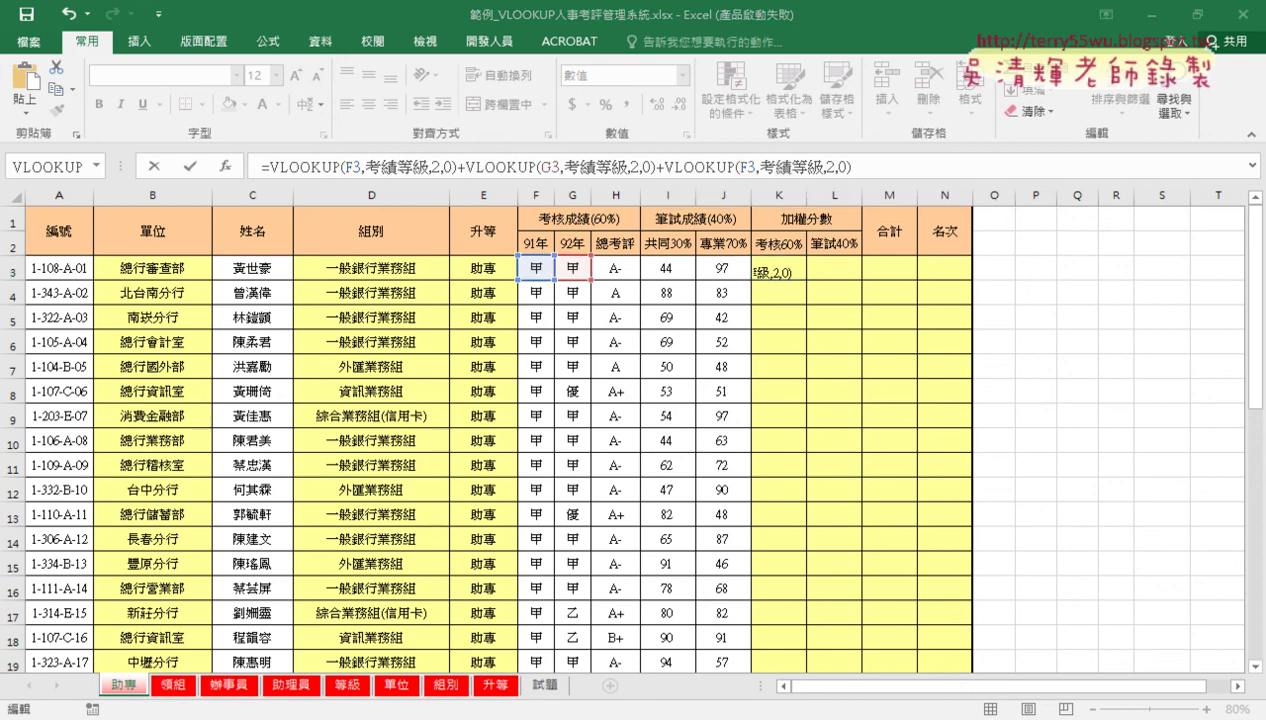
pyautogui.write('ㄆ')
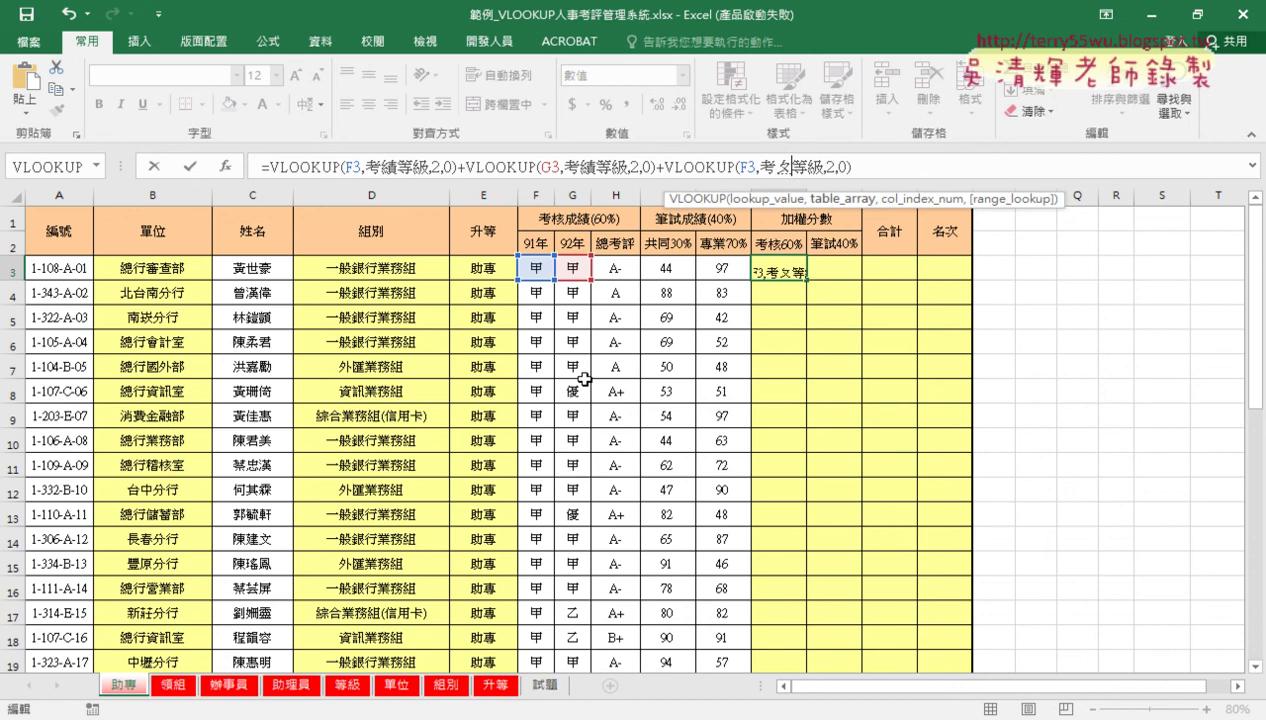
pyautogui.write('ㄧㄥˊ')
pyautogui.press('Down')
pyautogui.press('2')
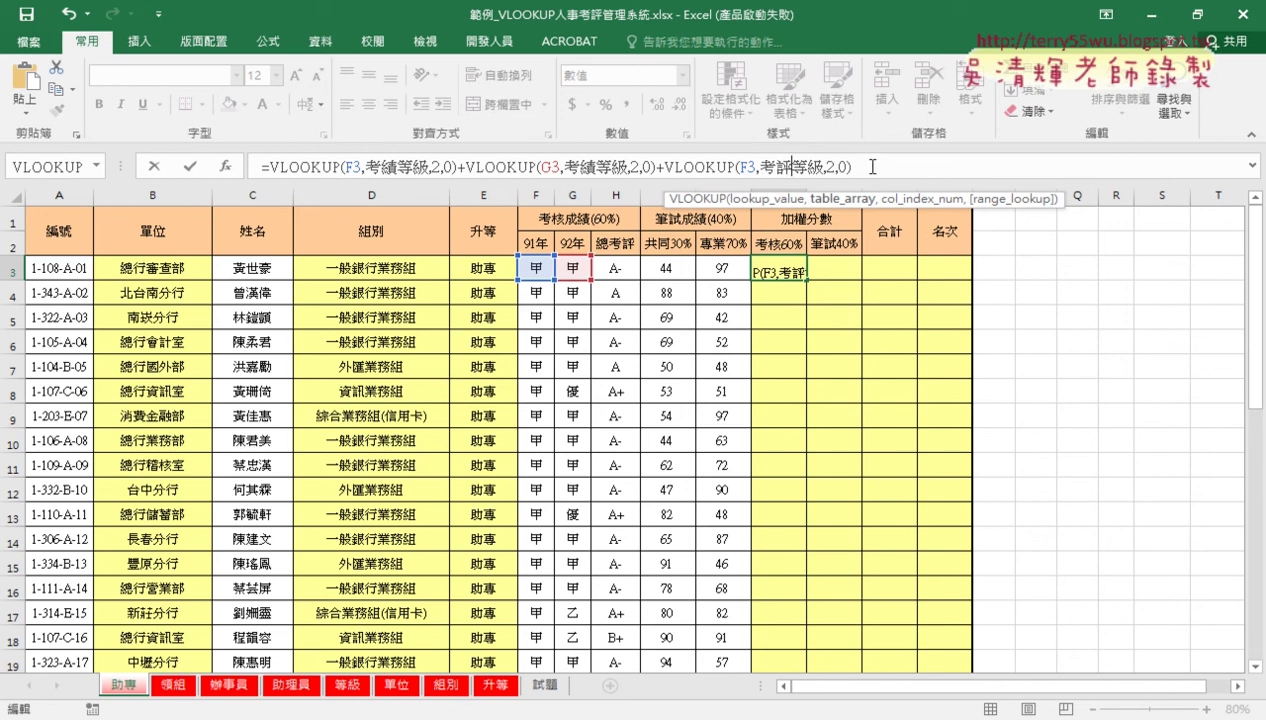
# - Wrap the three lookups in parentheses and divide their sum by 3
pyautogui.click(272, 163)
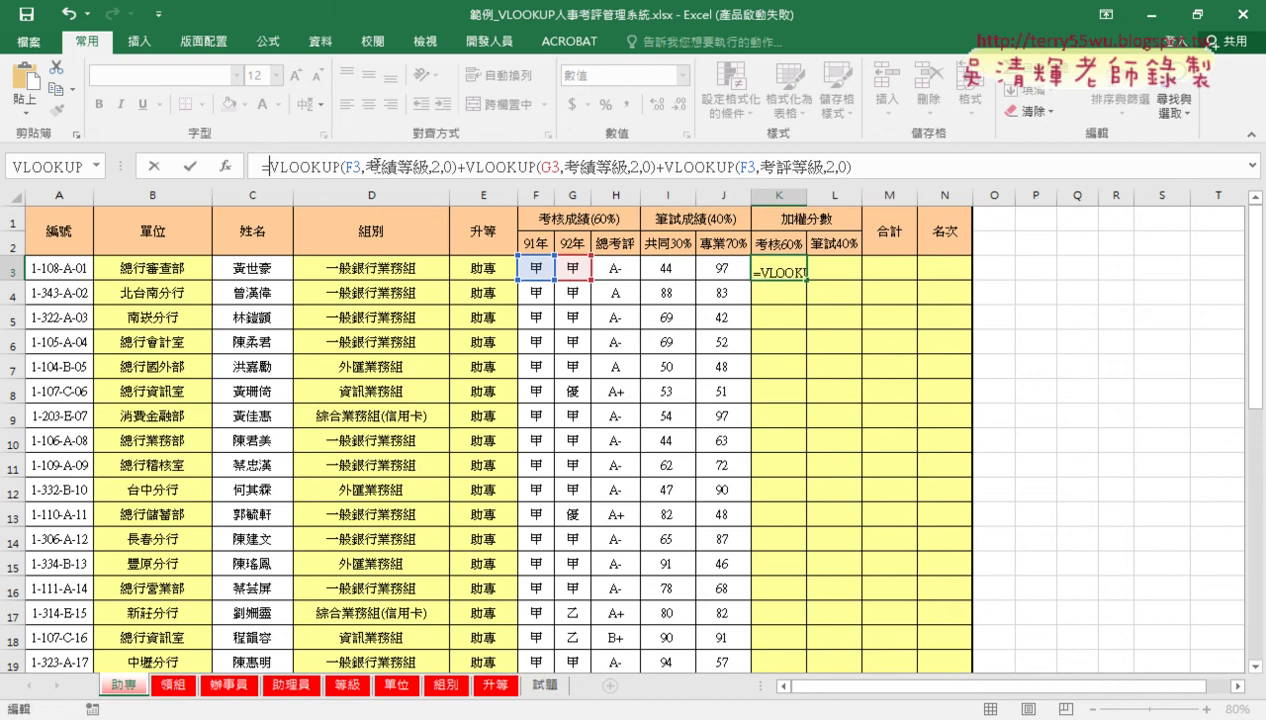
pyautogui.write('(')
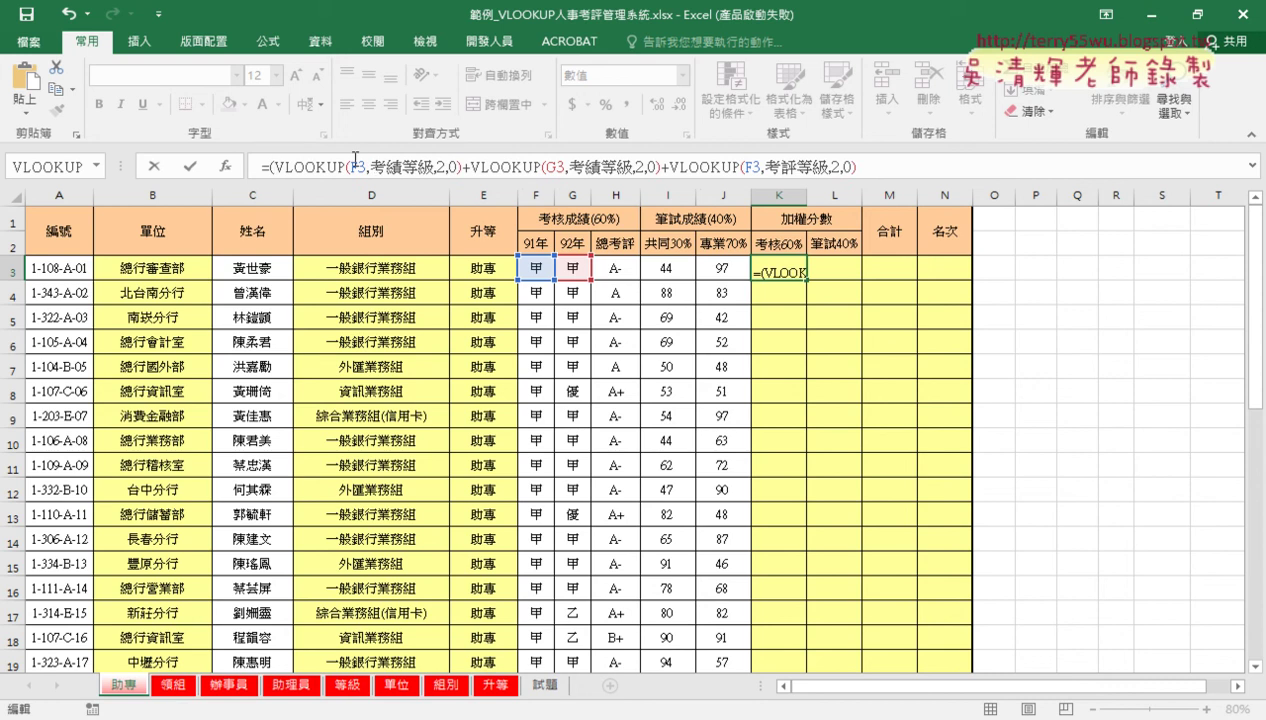
pyautogui.click(890, 167)
pyautogui.write(')/')
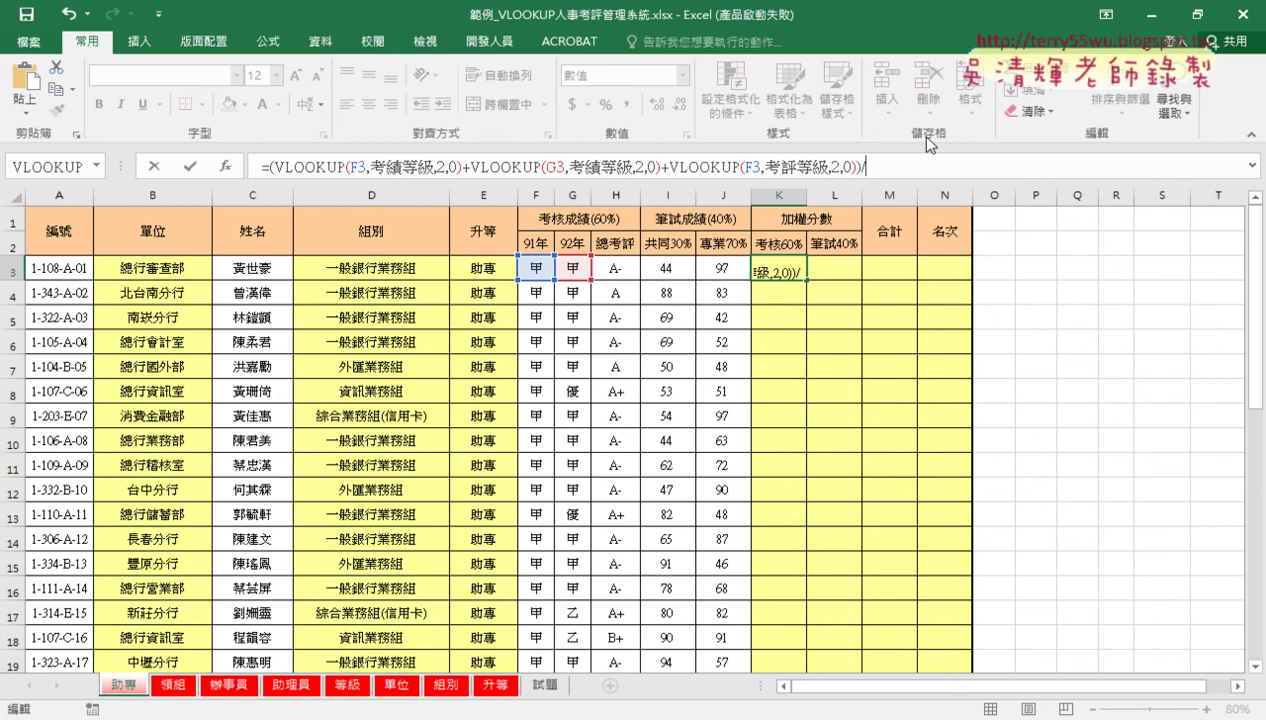
pyautogui.write('3')
# - Change the third lookup's F3 to H3 so K3 shows 85.0 instead of #N/A
pyautogui.click(190, 167)
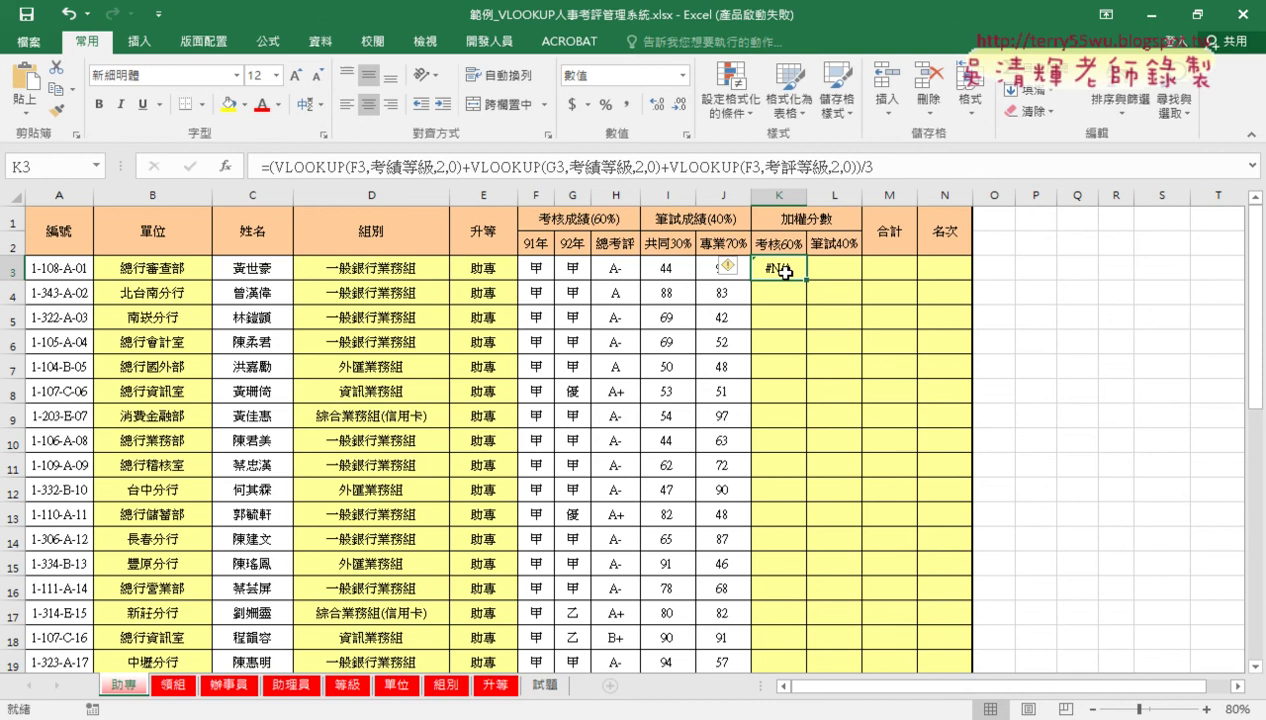
pyautogui.click(698, 167)
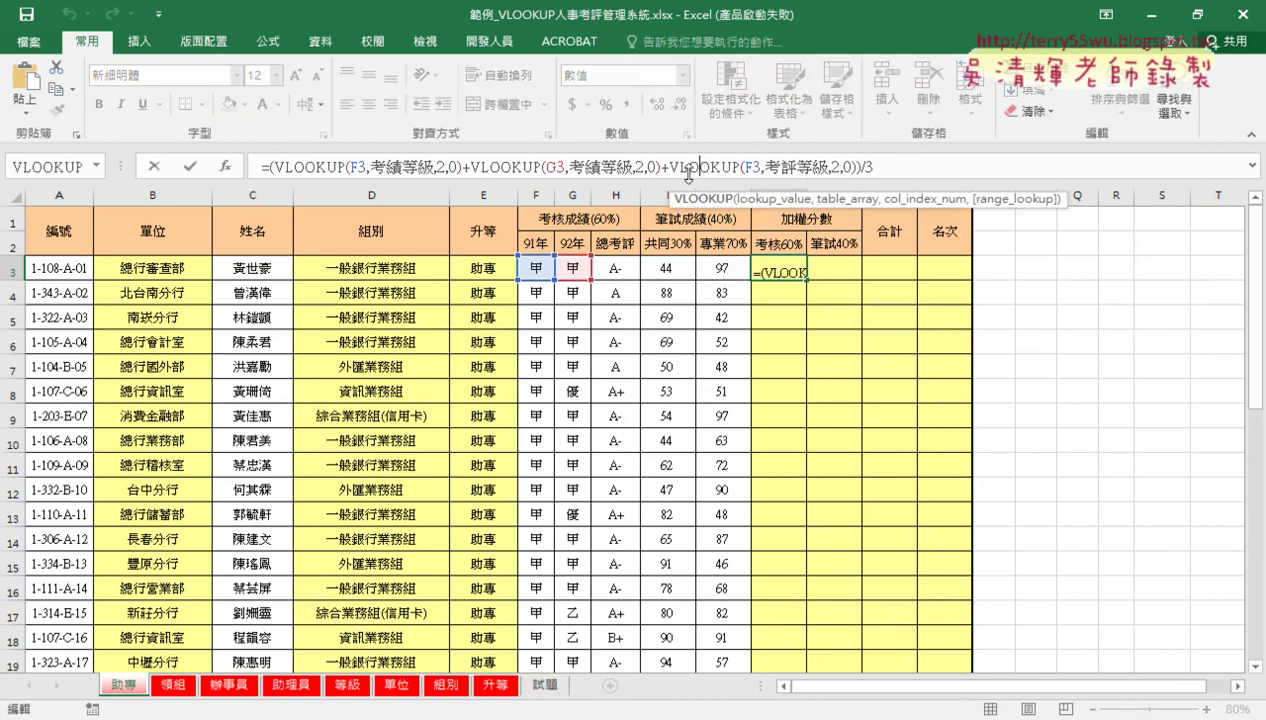
pyautogui.click(226, 166)
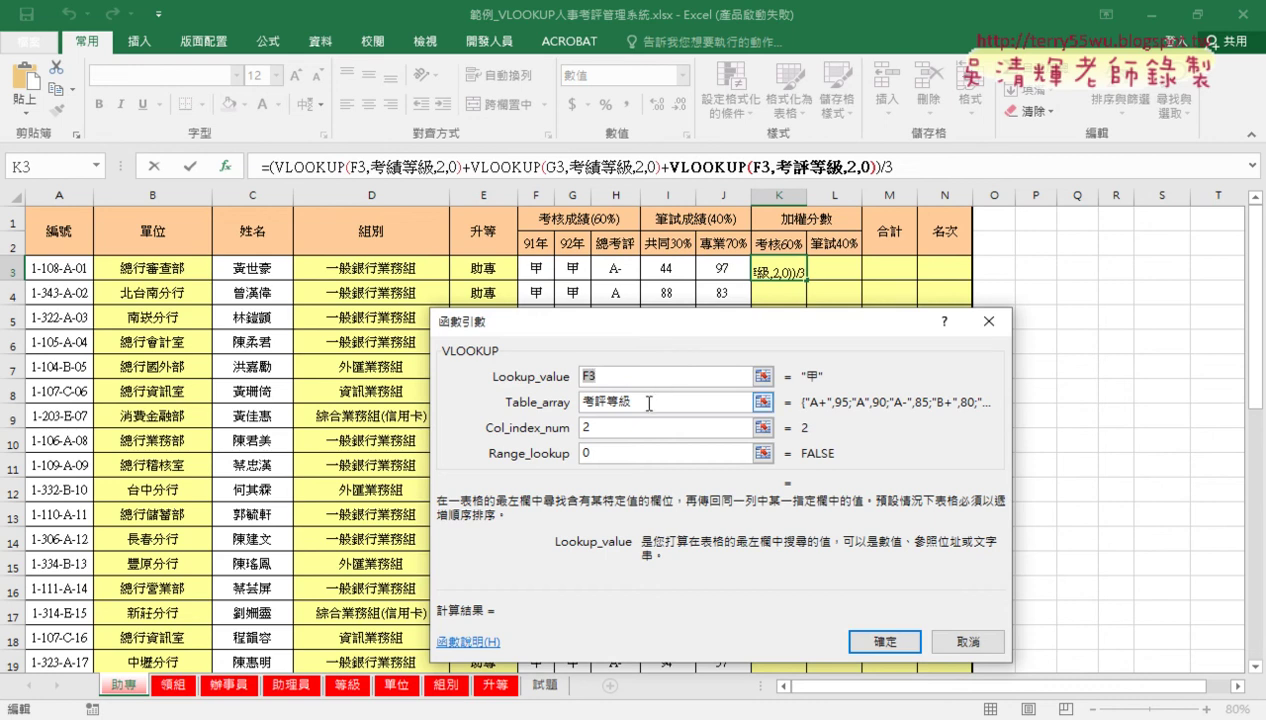
pyautogui.click(976, 645)
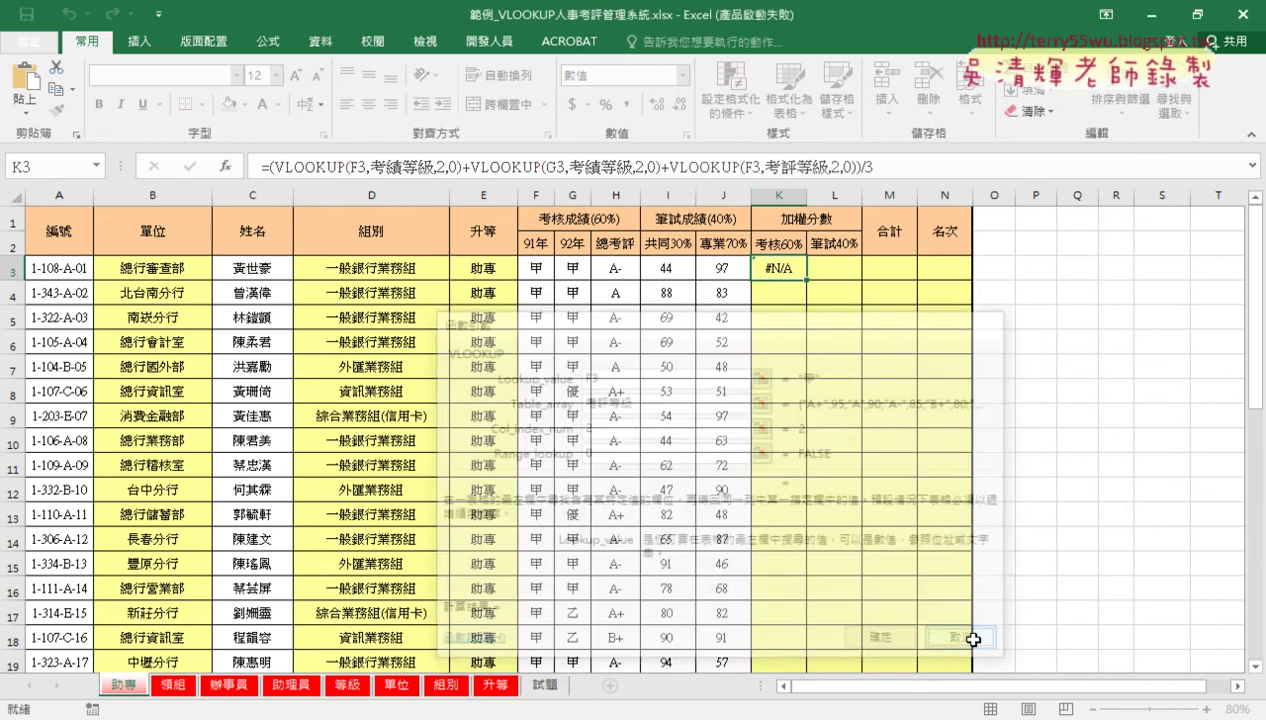
pyautogui.click(754, 167)
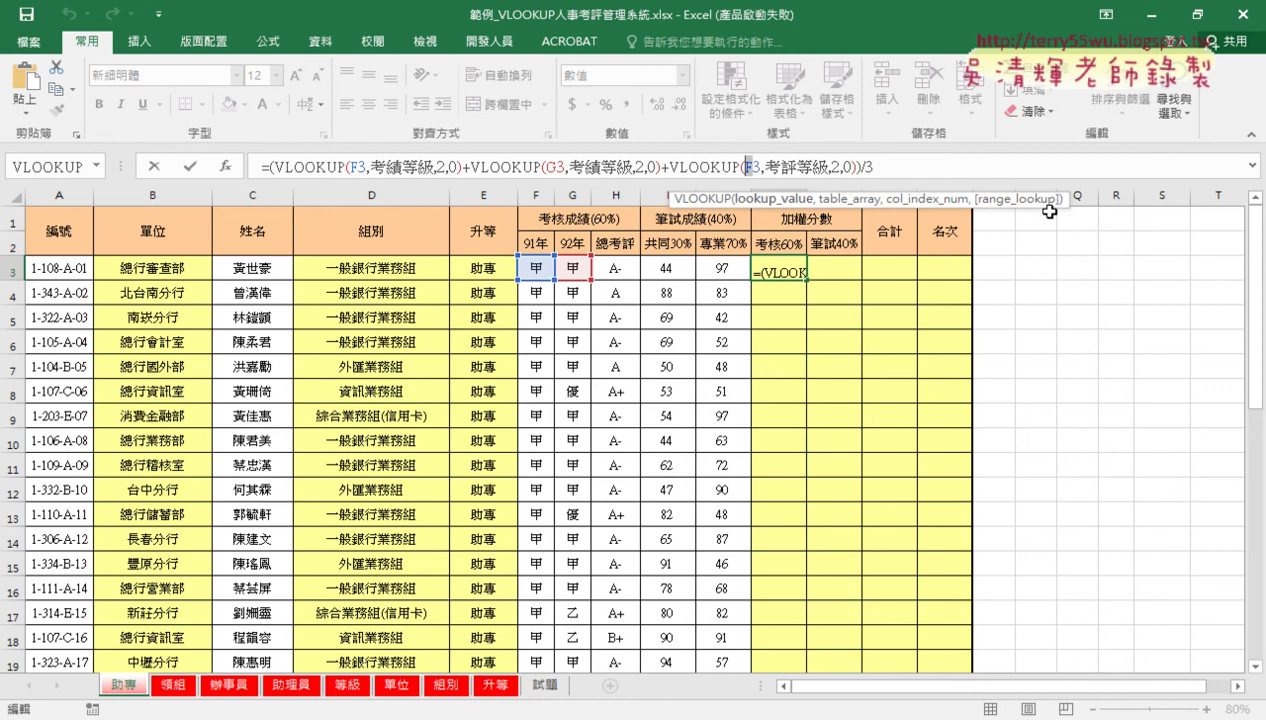
pyautogui.write('H')
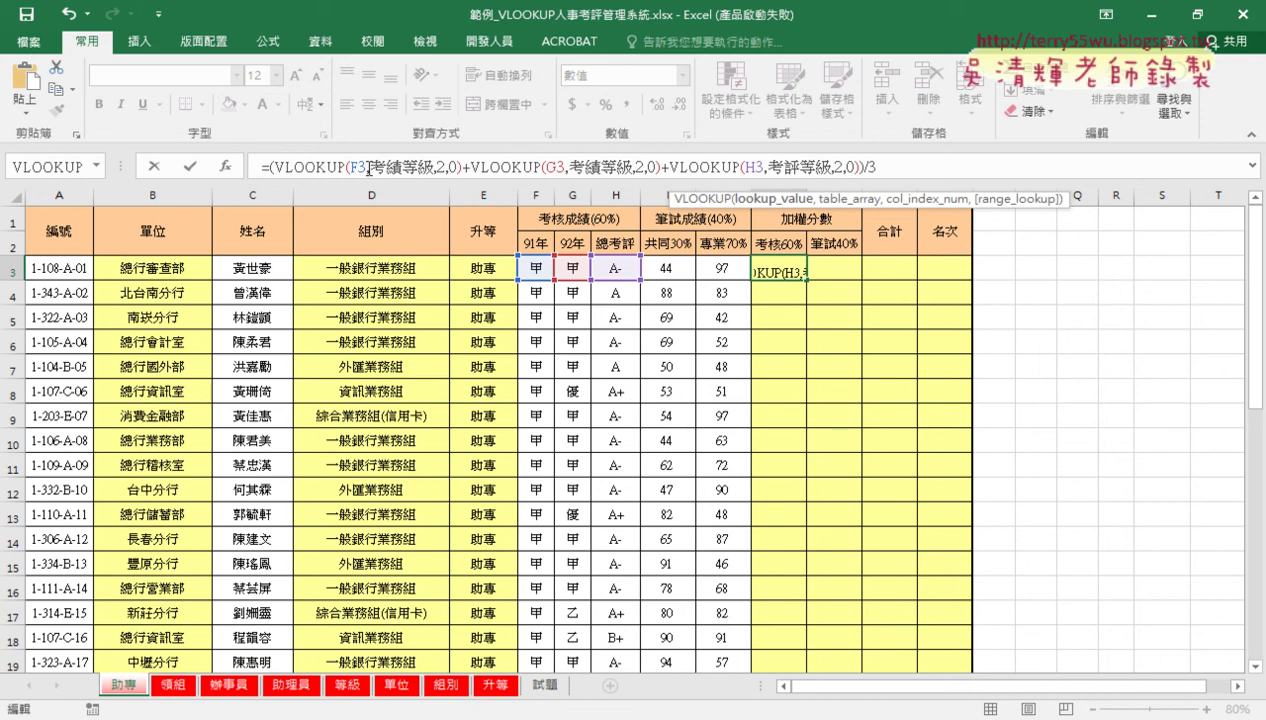
pyautogui.click(191, 166)
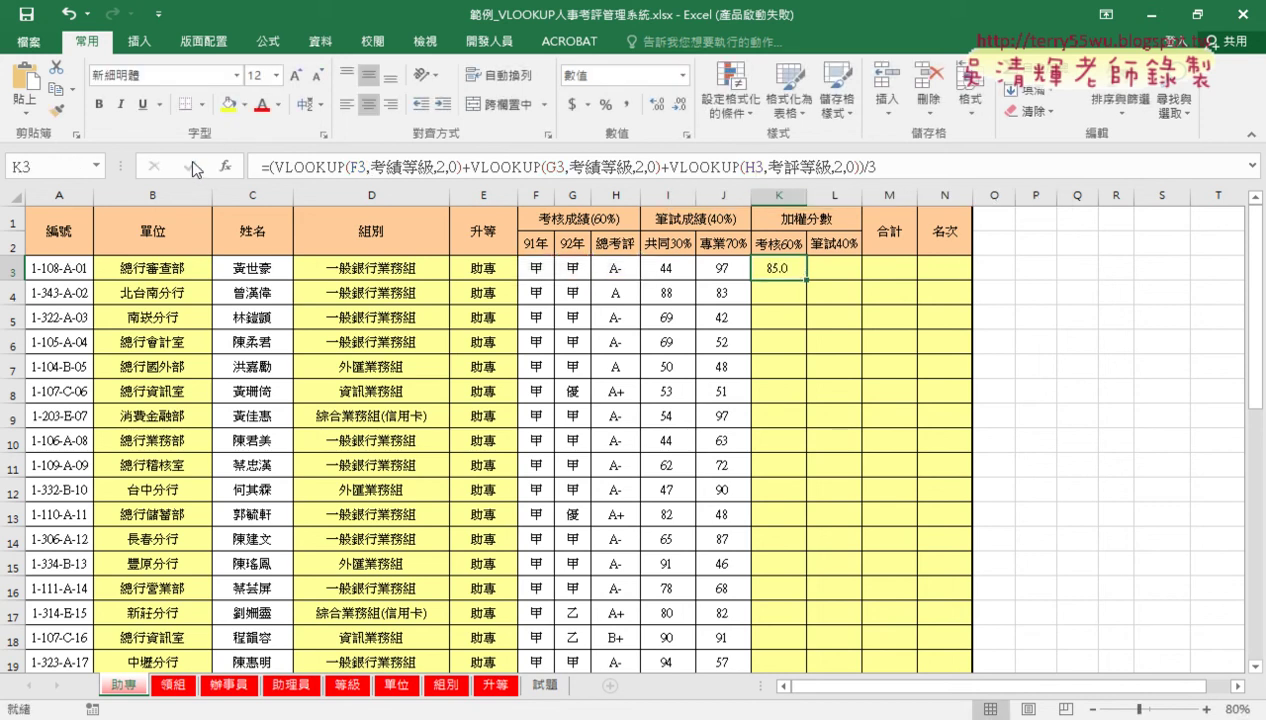
# - Fill K3's averaging formula down column K, giving scores like 86.7, 91.7 and 80.0
pyautogui.click(270, 167)
pyautogui.moveTo(270, 167); pyautogui.dragTo(461, 168)
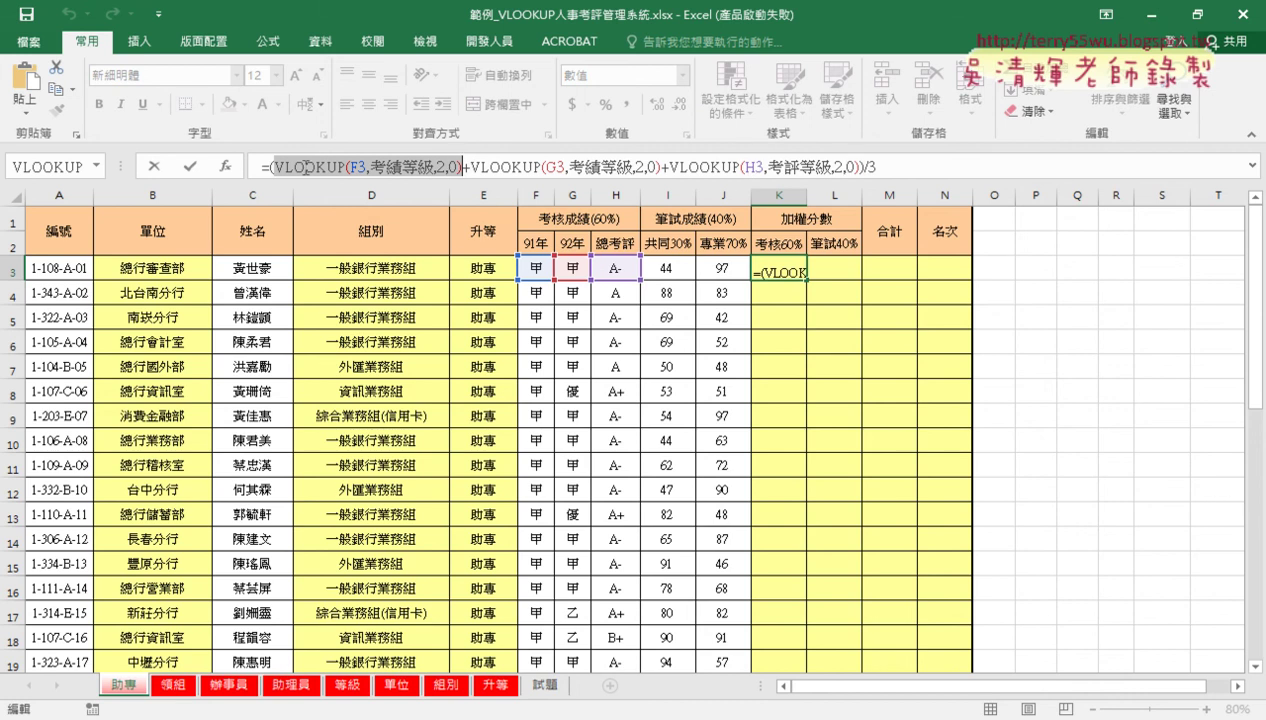
pyautogui.click(189, 164)
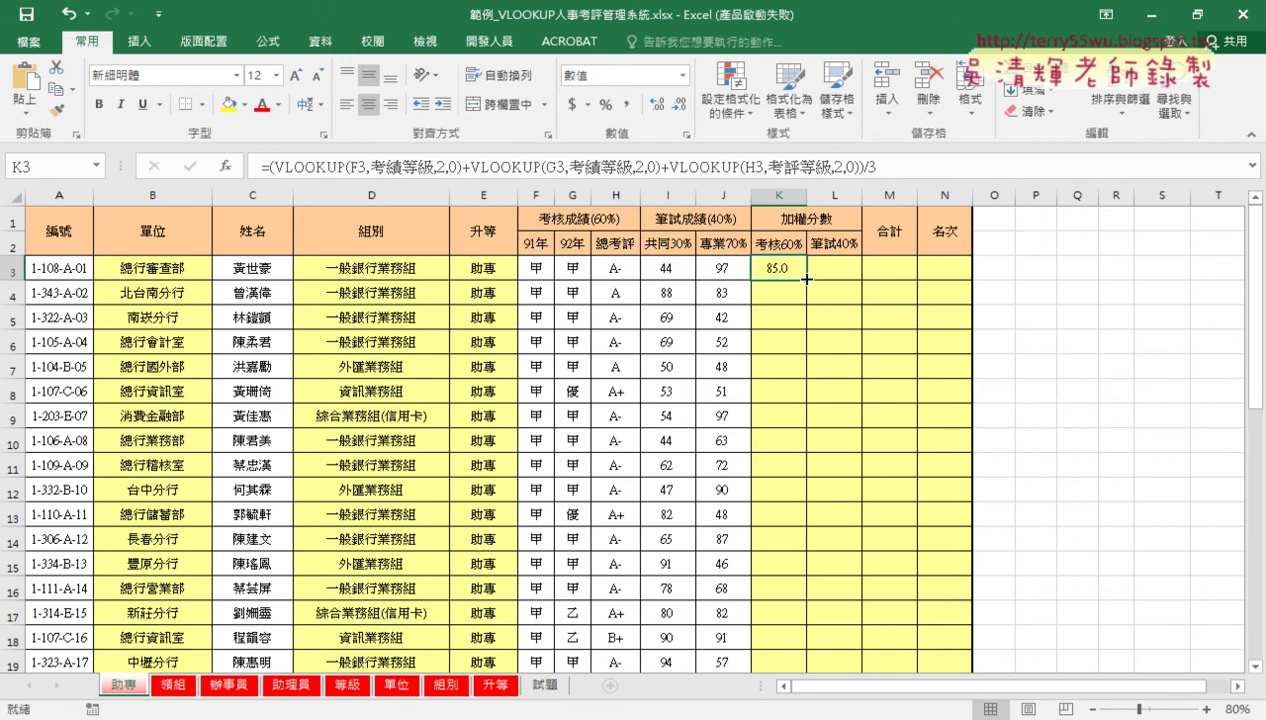
pyautogui.doubleClick(806, 280)
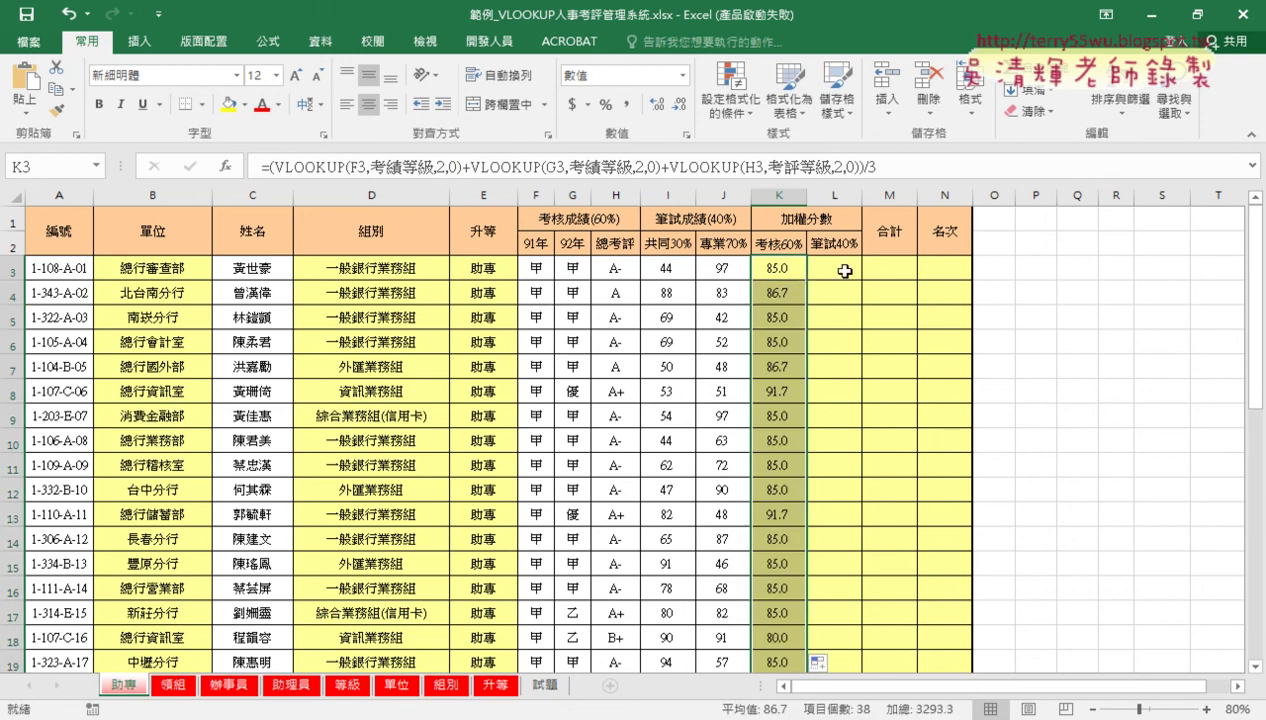
pyautogui.click(846, 267)
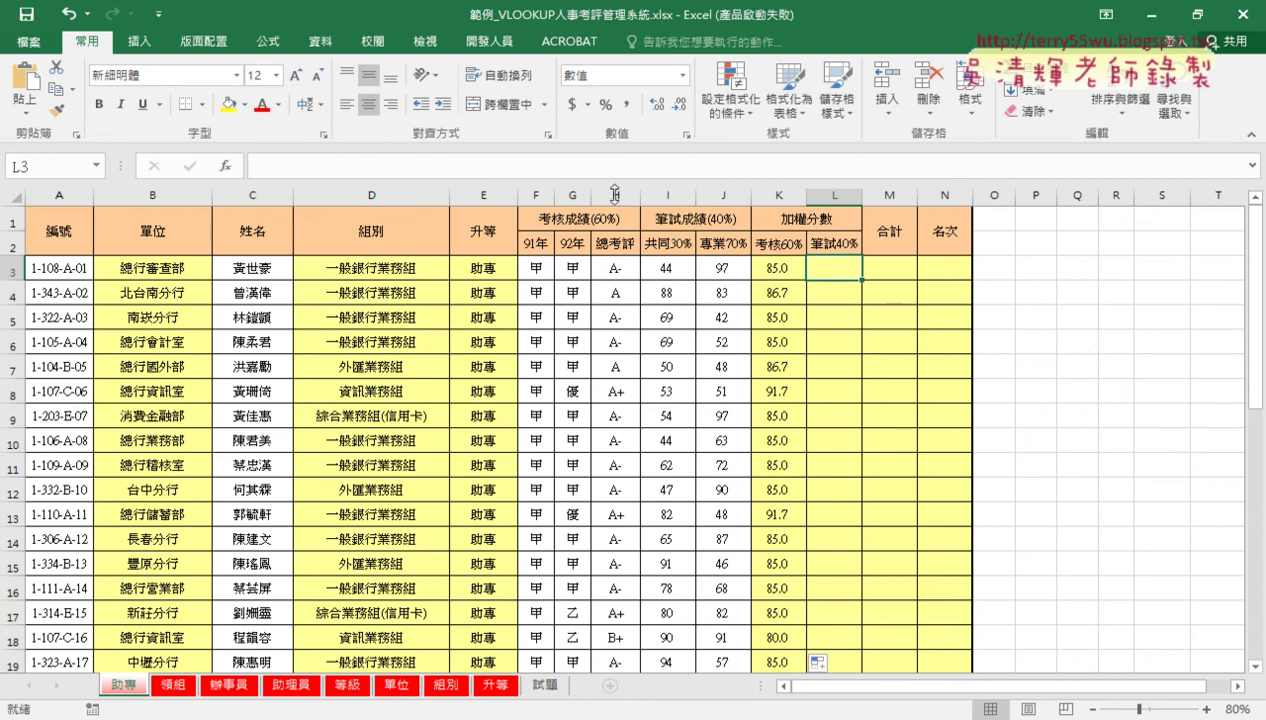
# - Enter =I3*0.3+J3*0.7 in L3 (81.1) and fill it down column L
pyautogui.click(481, 167)
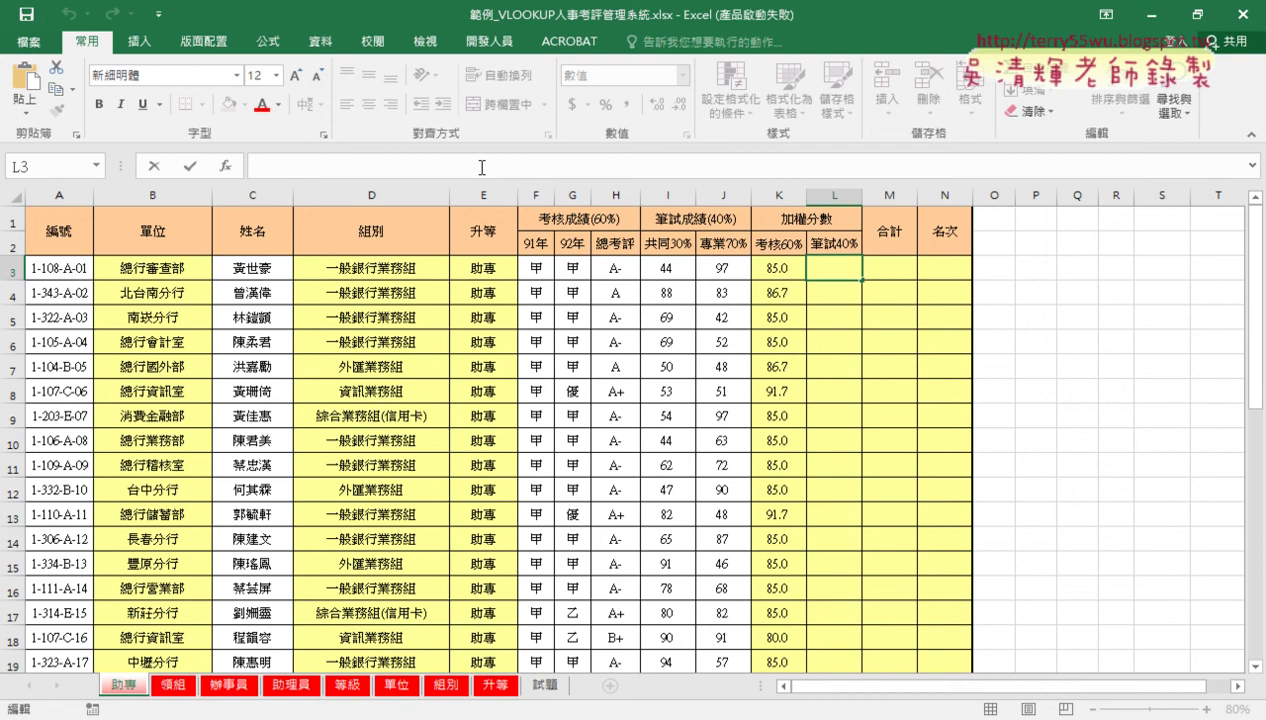
pyautogui.write('ㄦ')
pyautogui.press('BackSpace')
pyautogui.write('=')
pyautogui.click(677, 267)
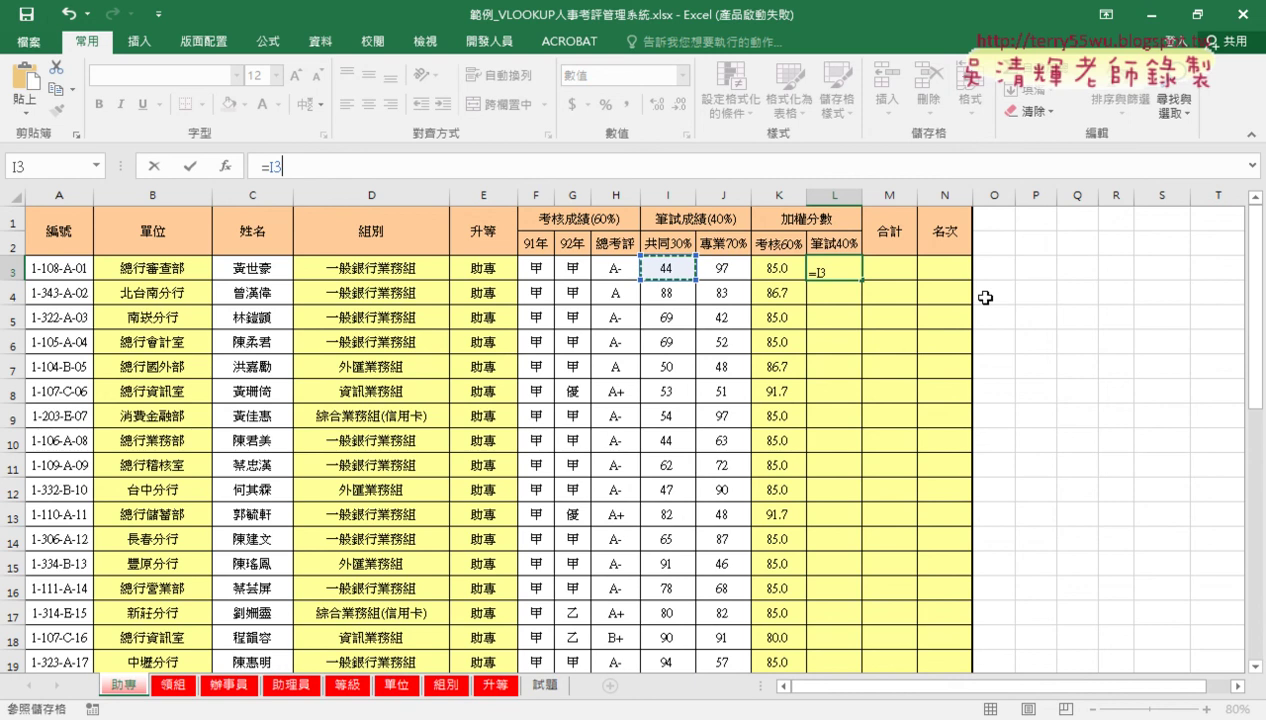
pyautogui.write('*')
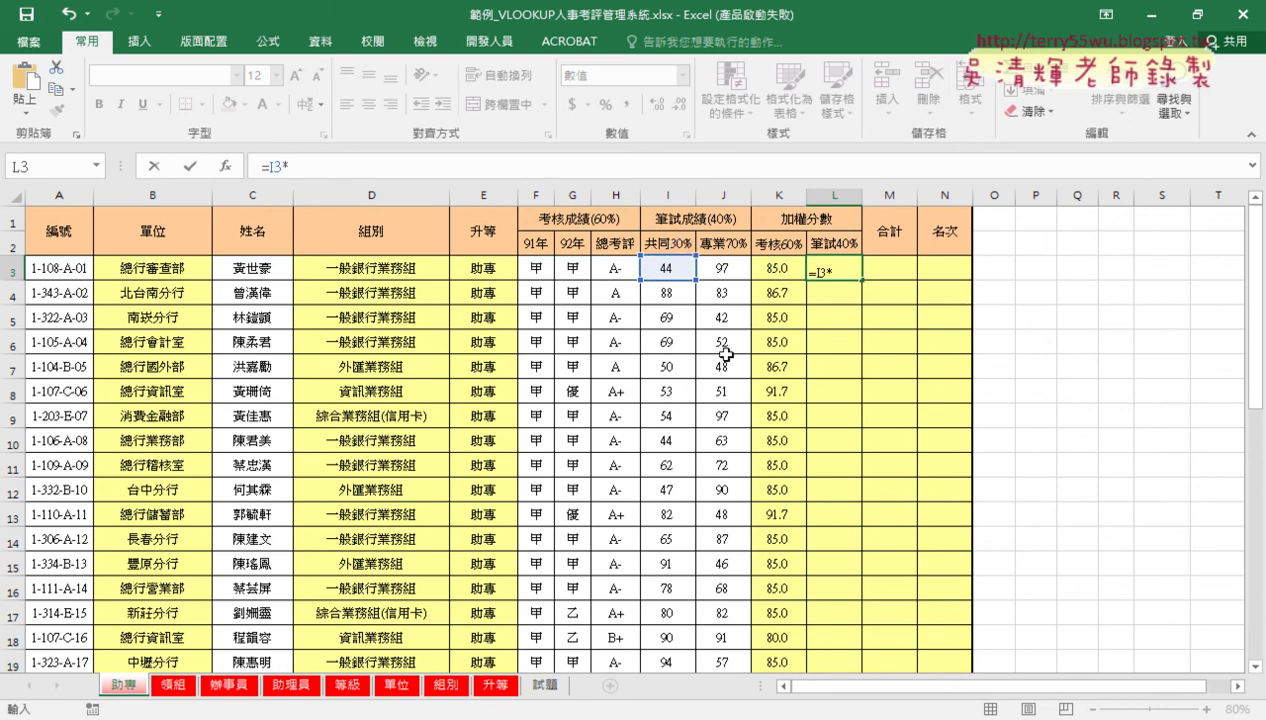
pyautogui.write('0')
pyautogui.write('.3')
pyautogui.write('+')
pyautogui.click(729, 267)
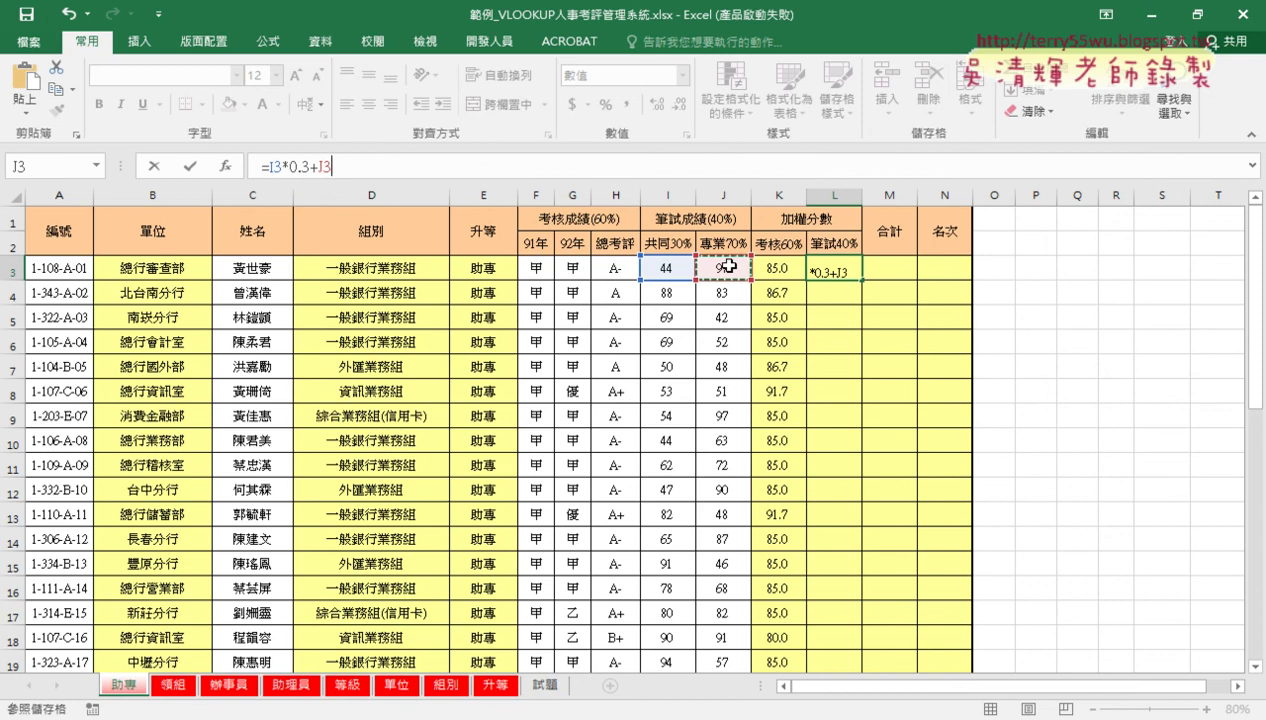
pyautogui.write('*0.')
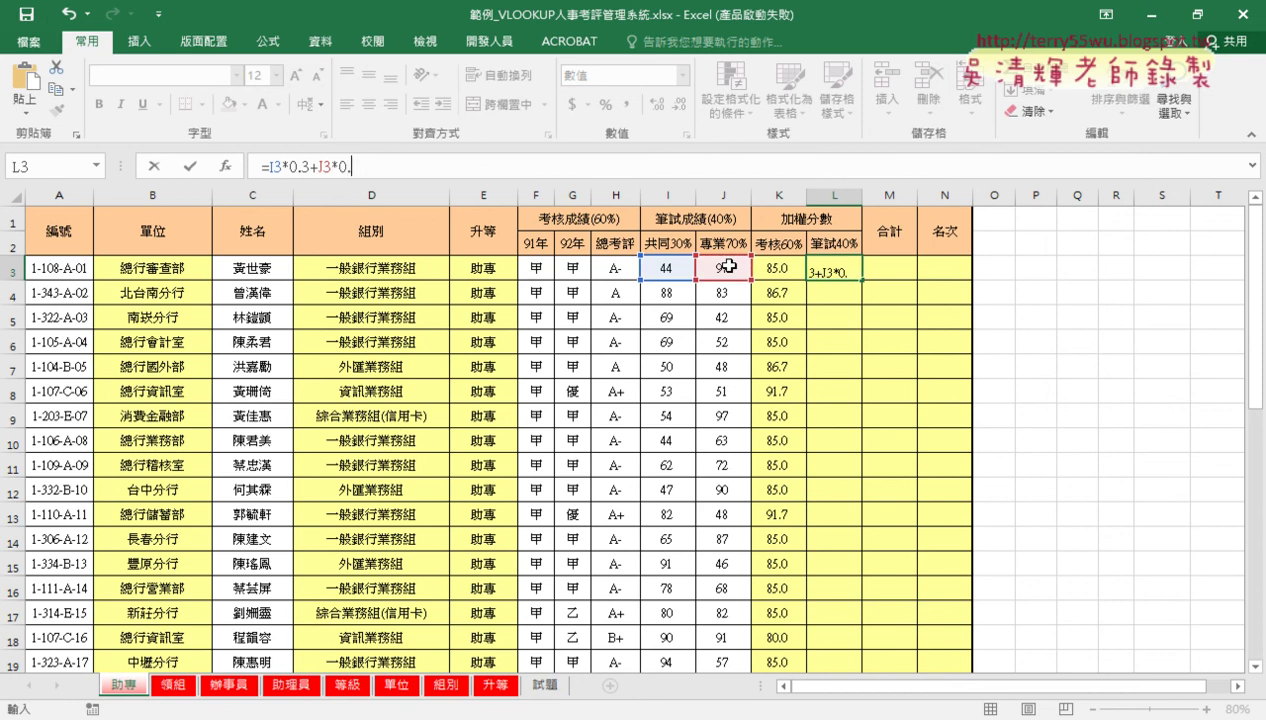
pyautogui.write('7')
pyautogui.click(190, 166)
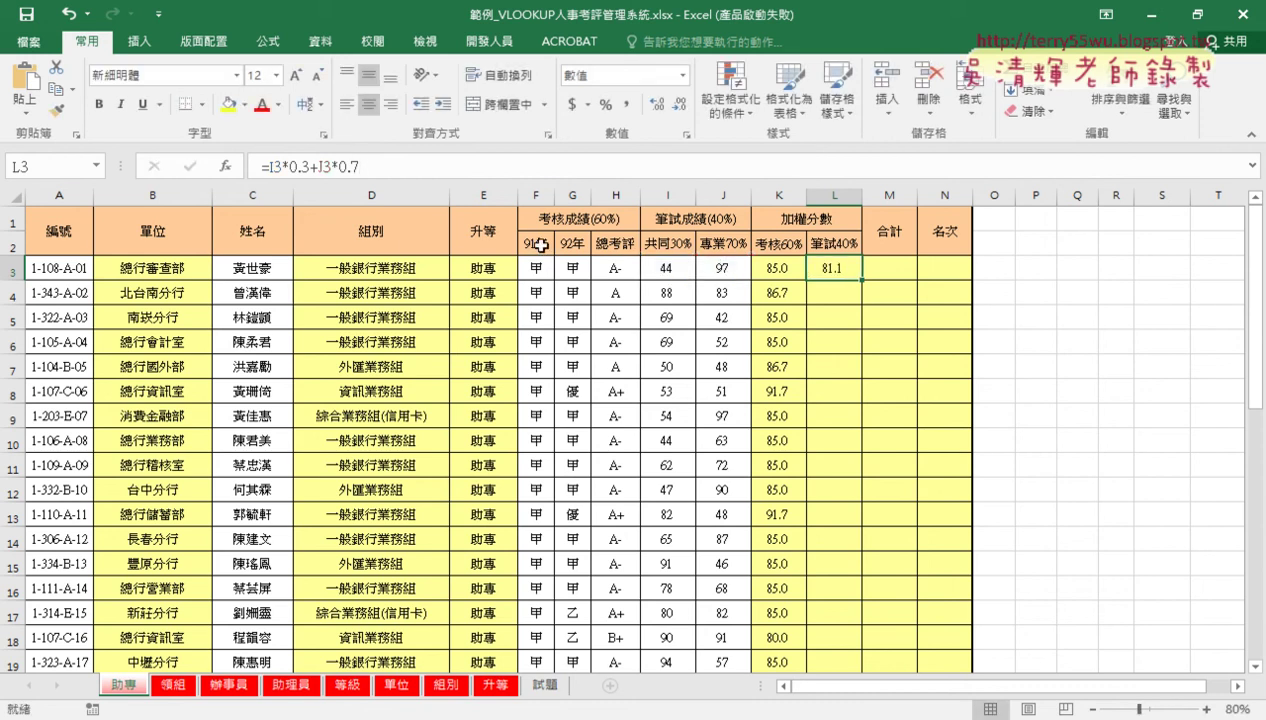
pyautogui.doubleClick(862, 281)
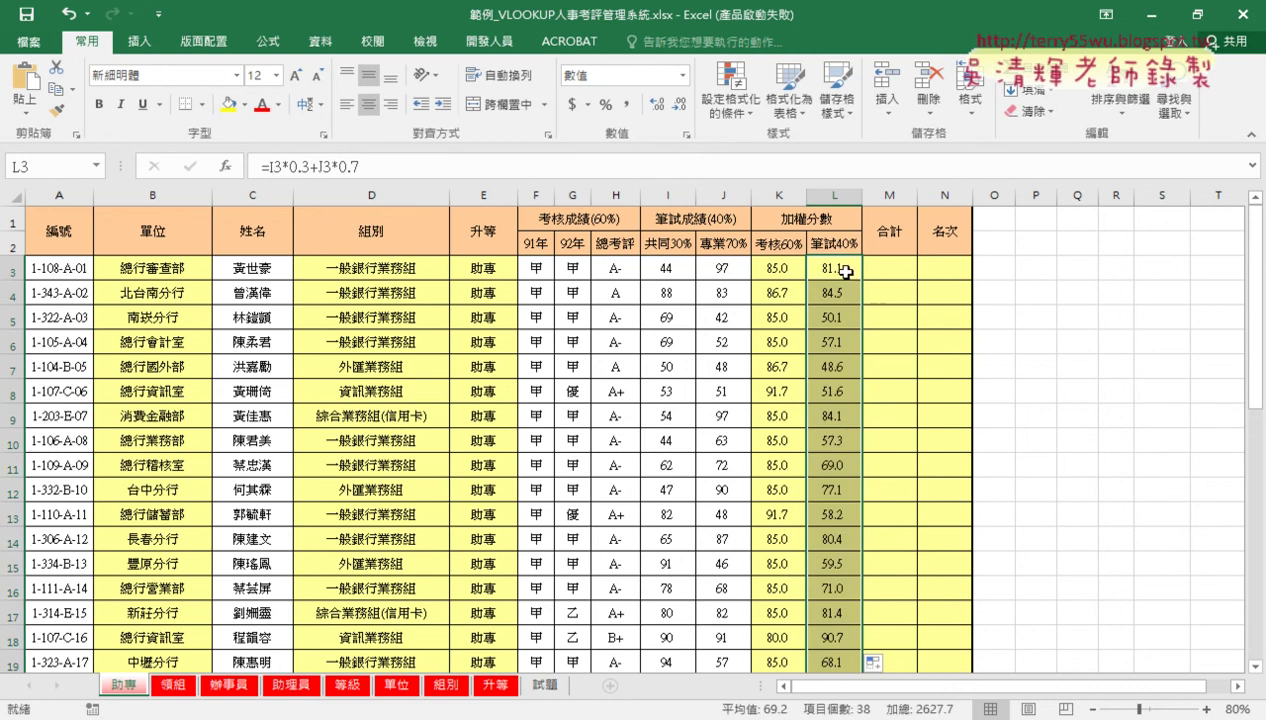
pyautogui.click(891, 268)
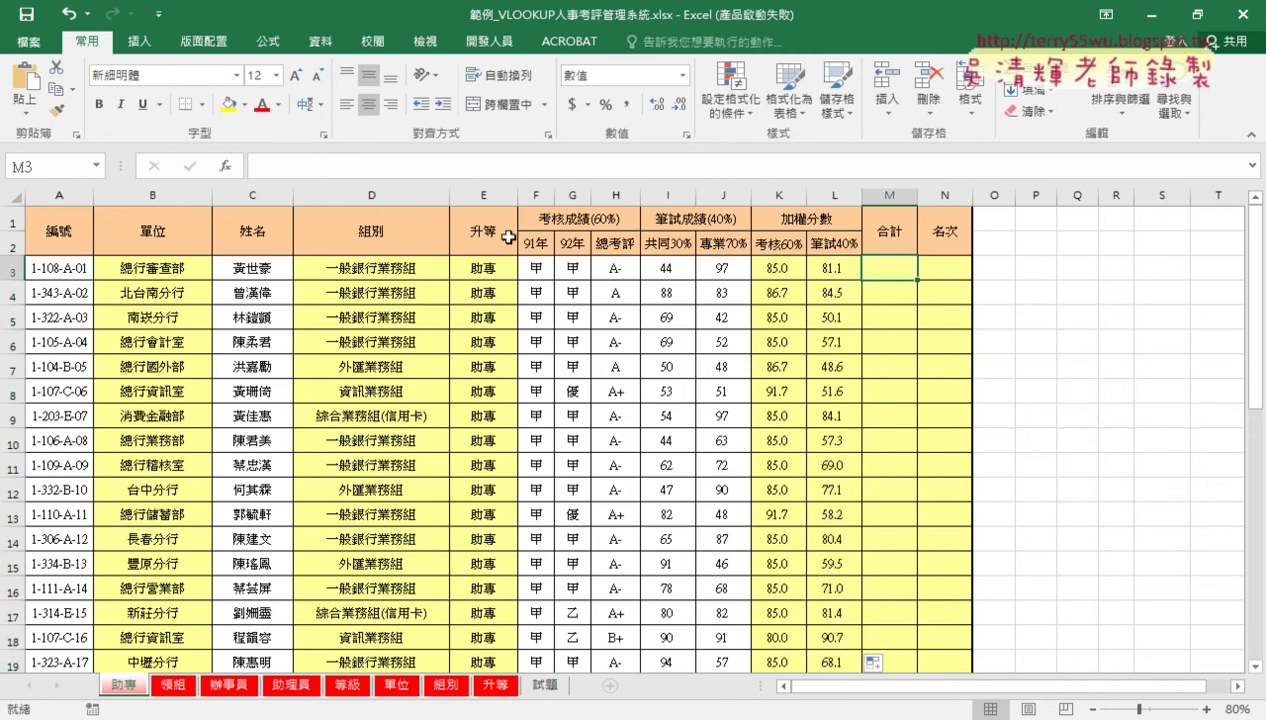
# - Enter =K3+L3 in M3 (166.1) and fill the total down column M
pyautogui.click(412, 167)
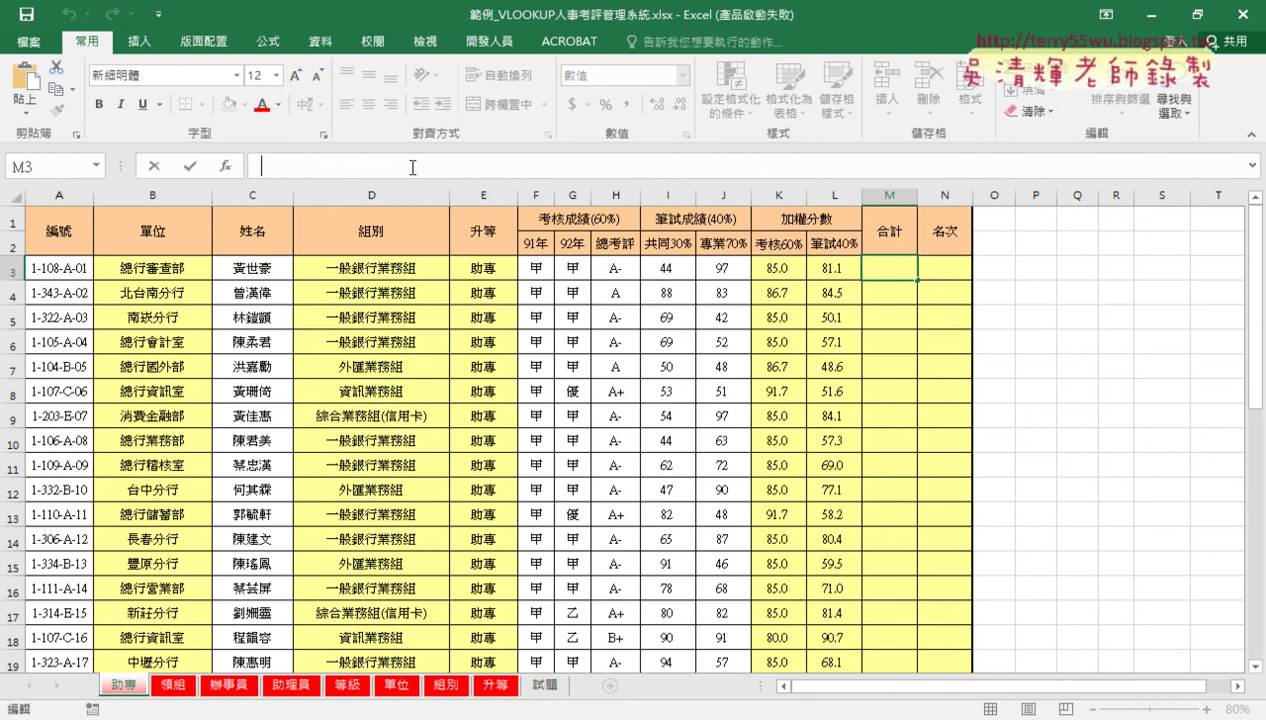
pyautogui.write('=')
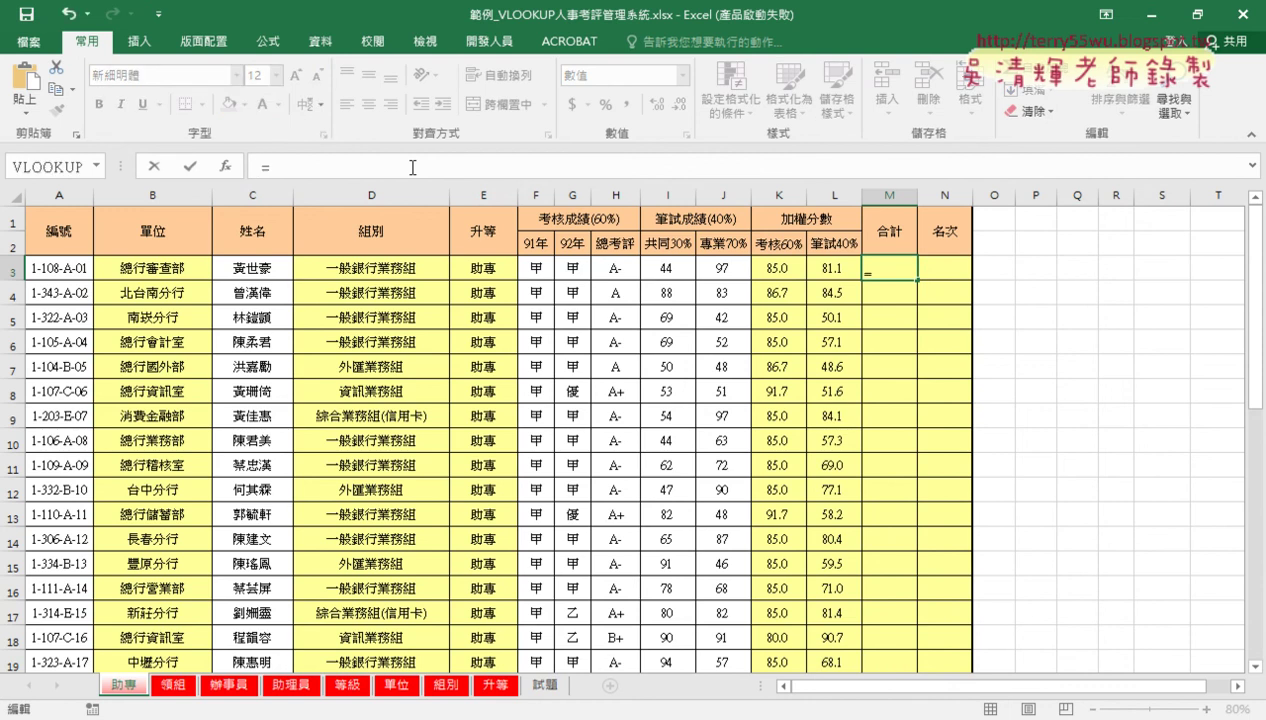
pyautogui.click(776, 266)
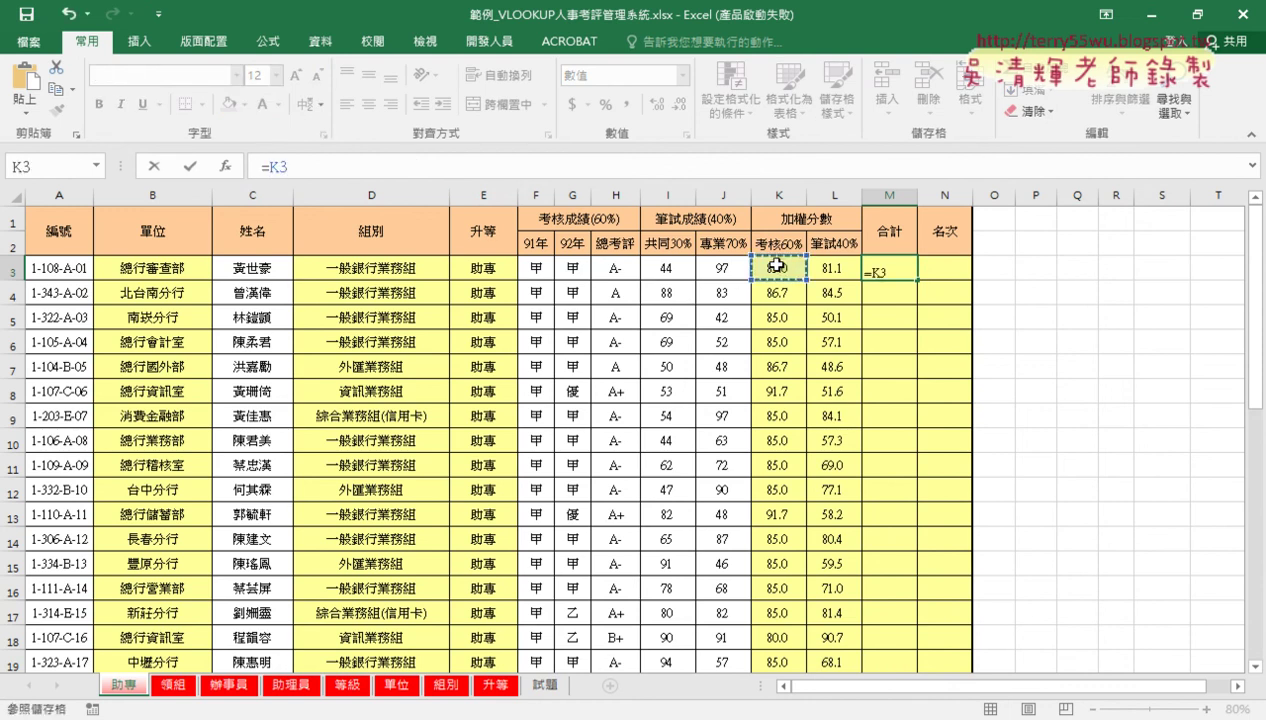
pyautogui.write('+')
pyautogui.click(829, 269)
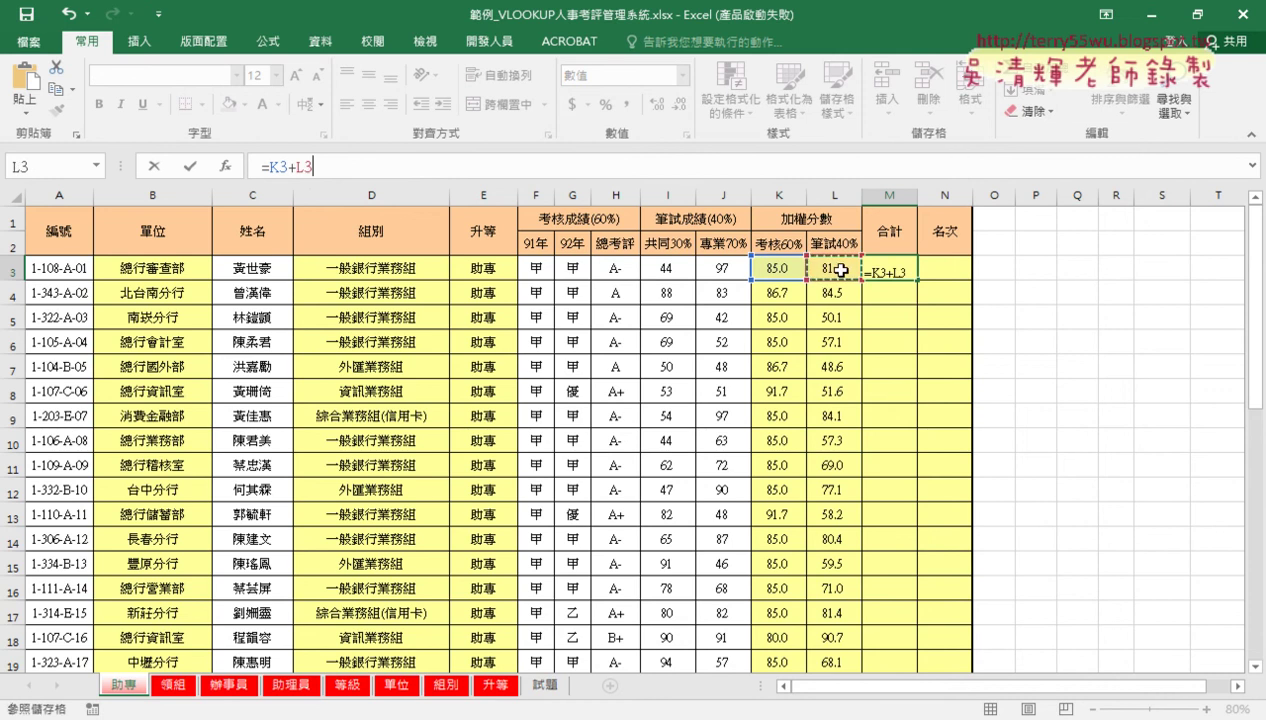
pyautogui.click(186, 170)
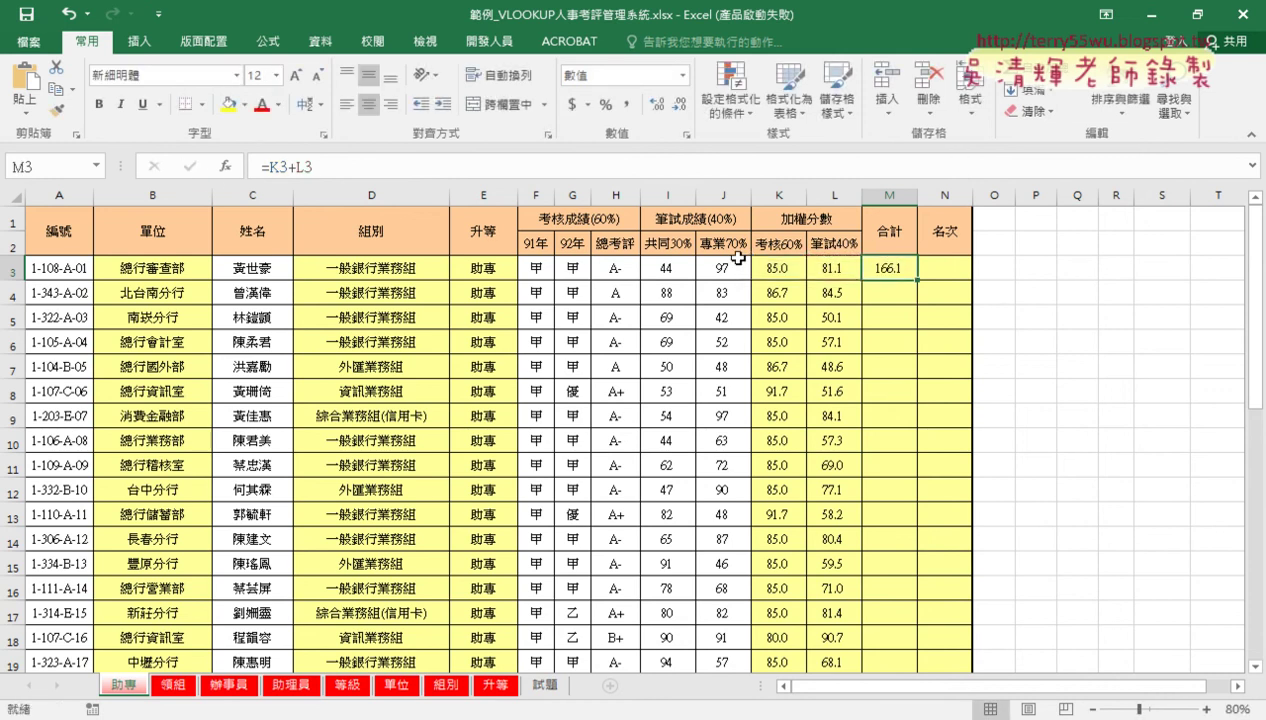
pyautogui.doubleClick(916, 281)
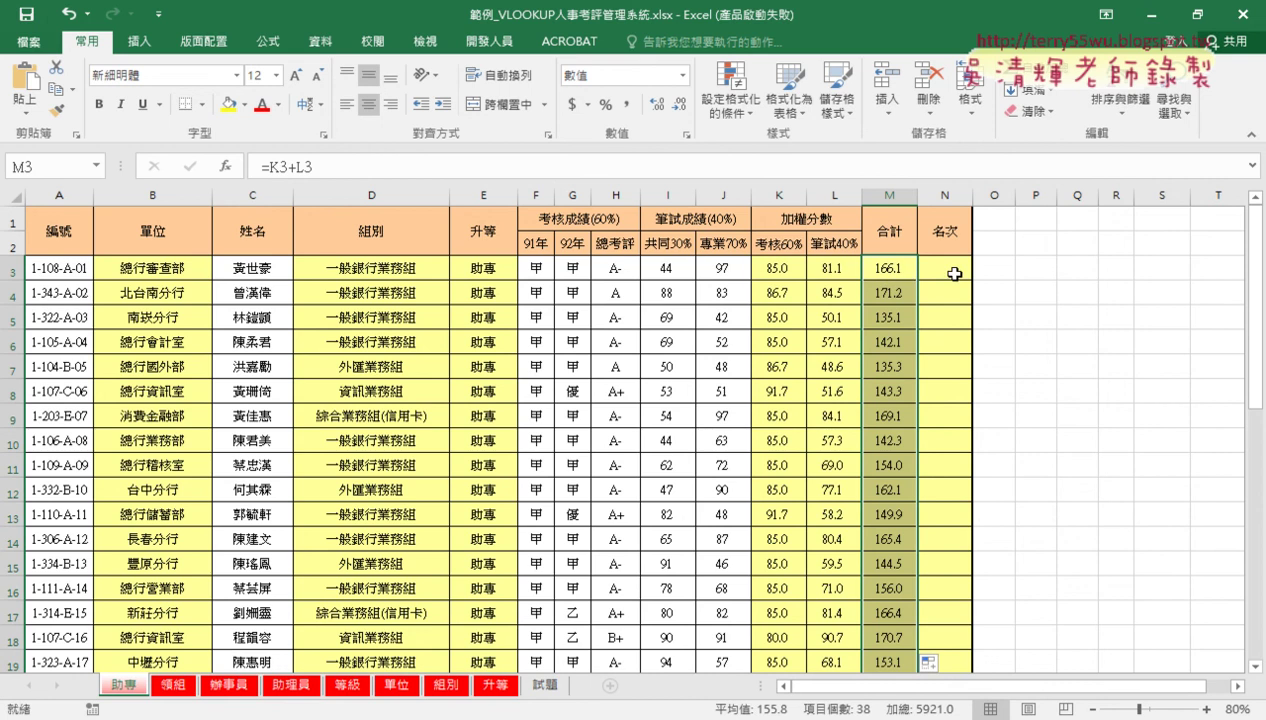
pyautogui.click(955, 273)
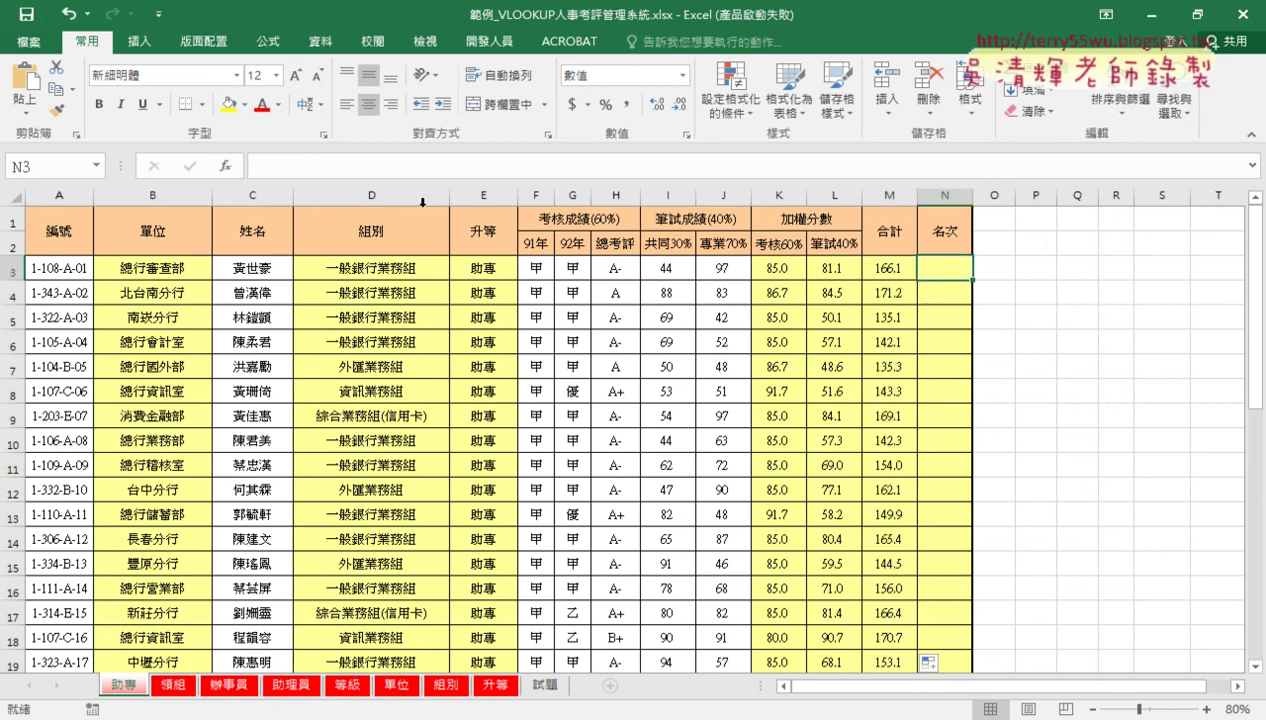
pyautogui.scroll(-1, 880, 406)
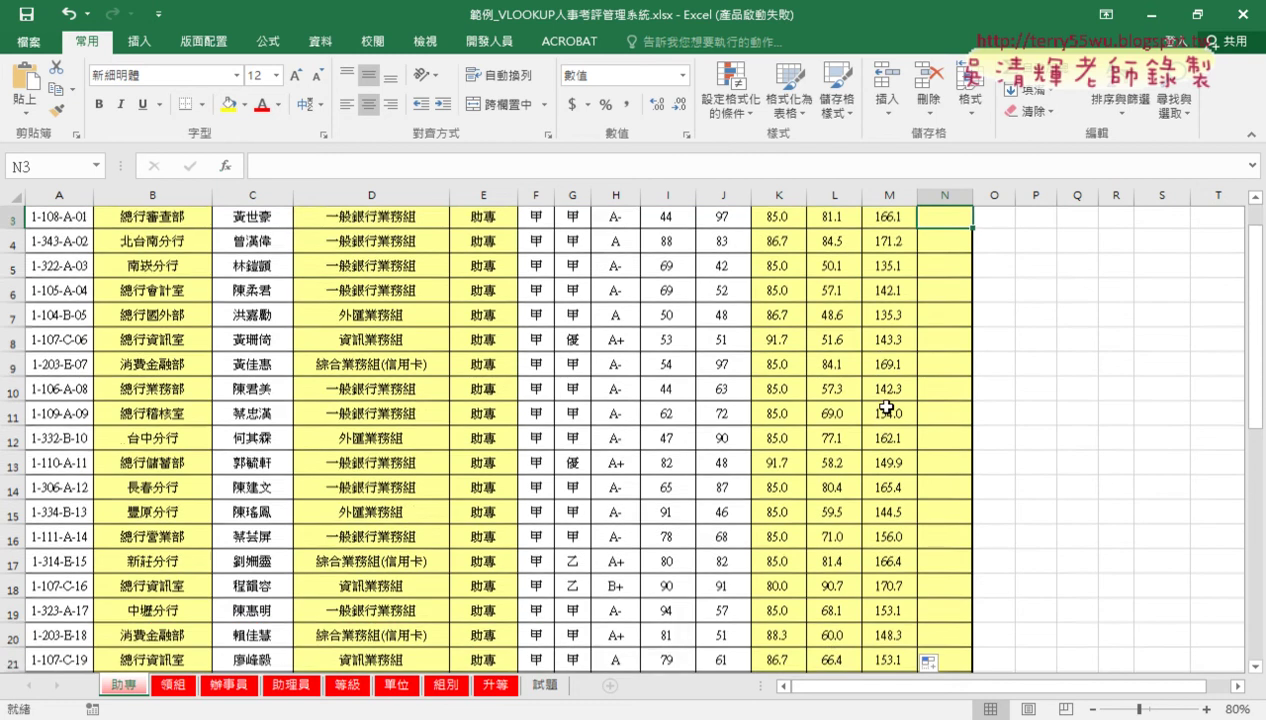
pyautogui.scroll(-4, 880, 406)
pyautogui.scroll(-1, 880, 406)
pyautogui.scroll(3, 880, 404)
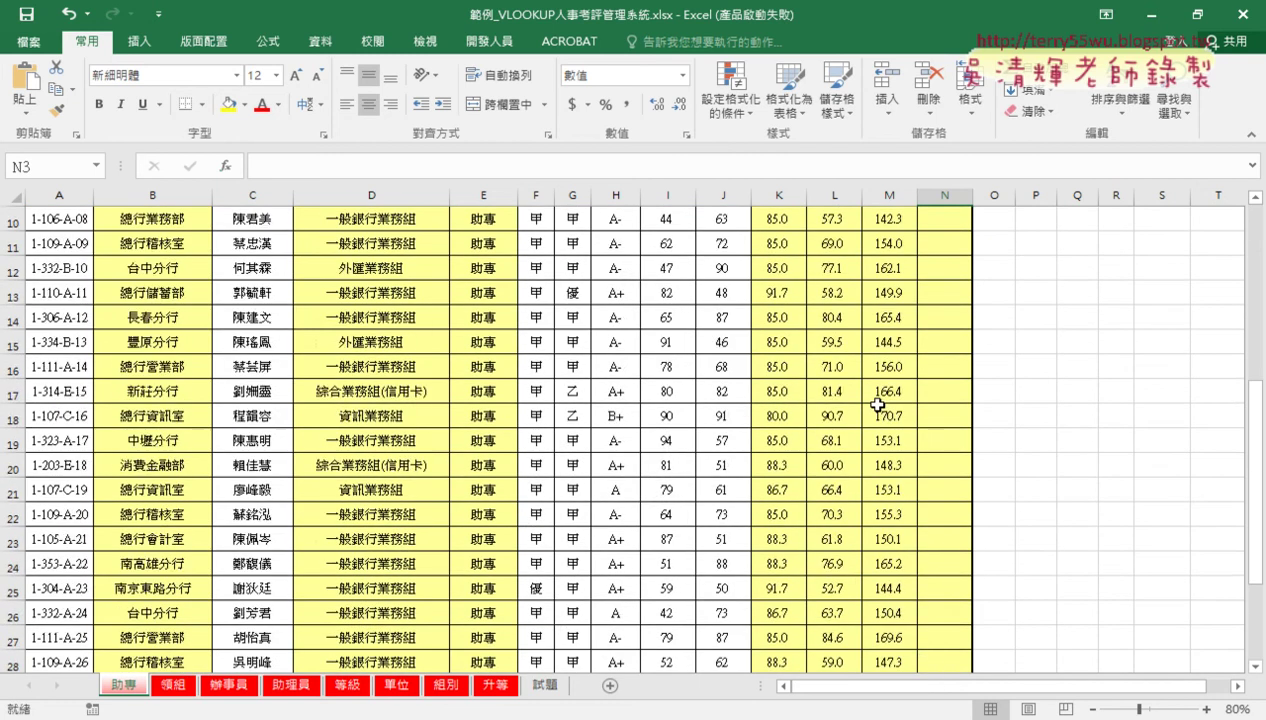
pyautogui.scroll(3, 876, 402)
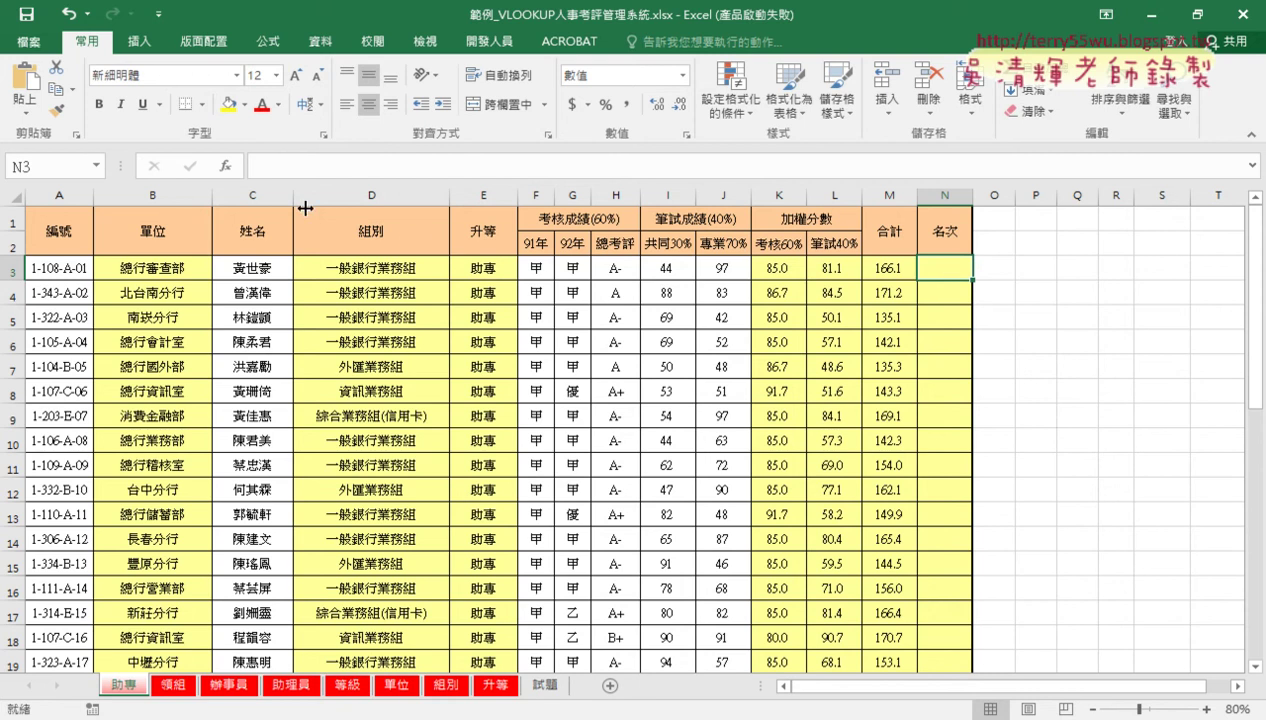
# - Choose RANK.EQ from the 統計 category for cell N3's formula
pyautogui.click(224, 166)
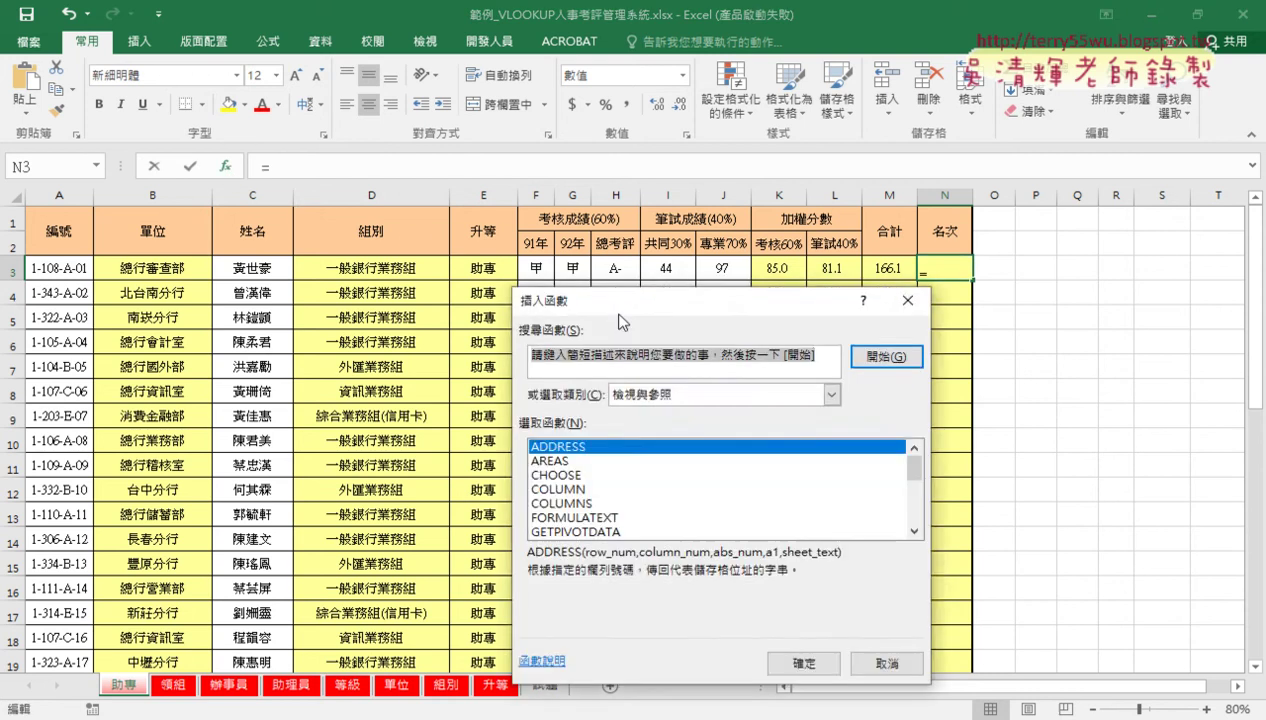
pyautogui.moveTo(624, 309); pyautogui.dragTo(317, 161)
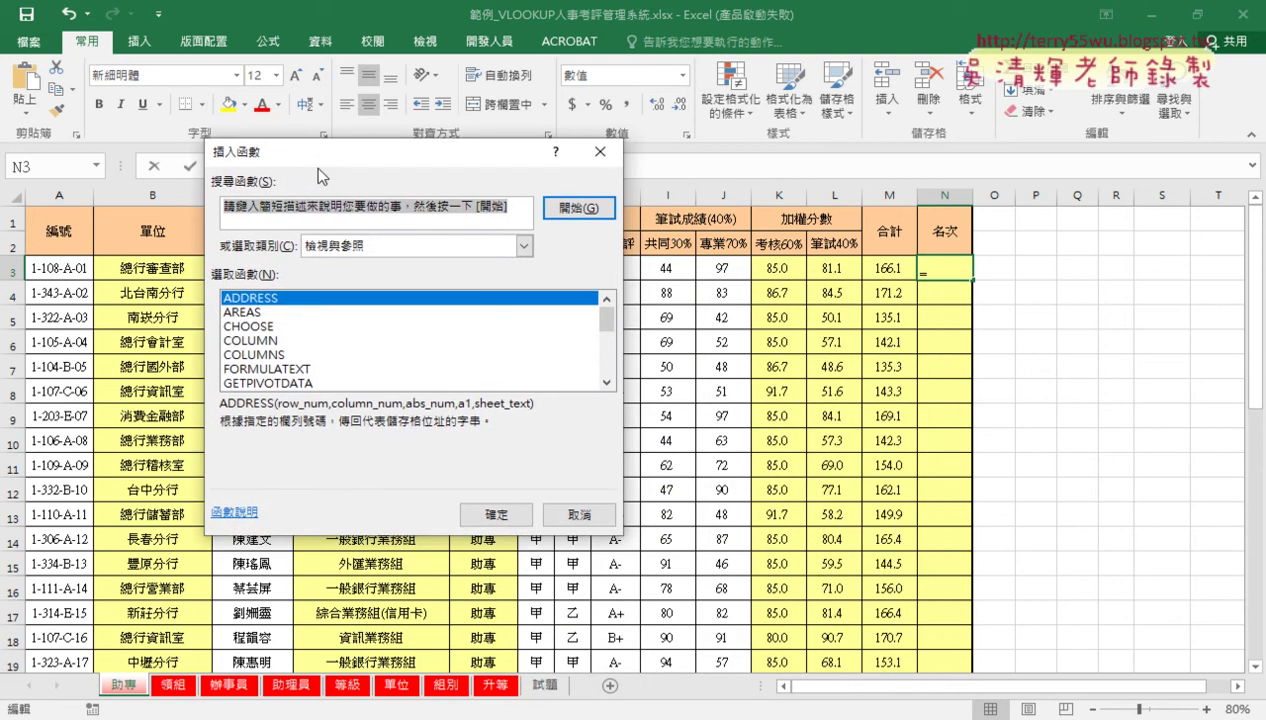
pyautogui.click(523, 245)
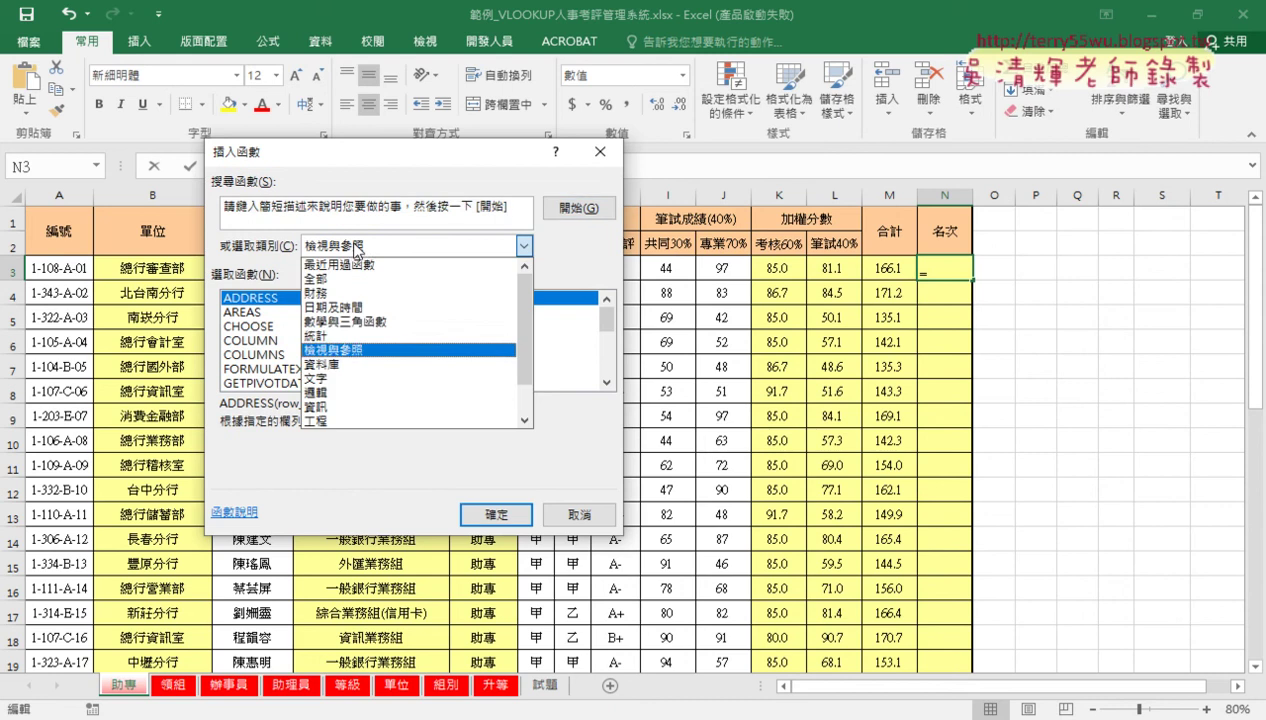
pyautogui.click(345, 337)
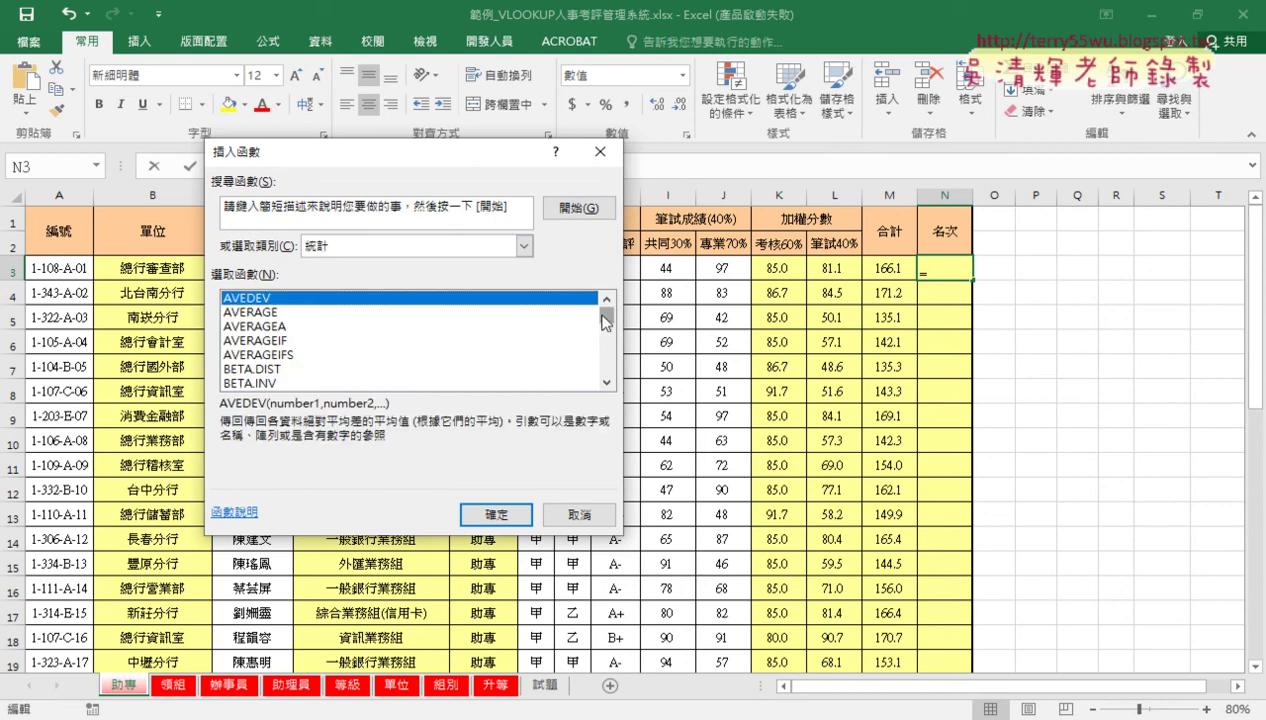
pyautogui.moveTo(604, 320); pyautogui.dragTo(609, 355)
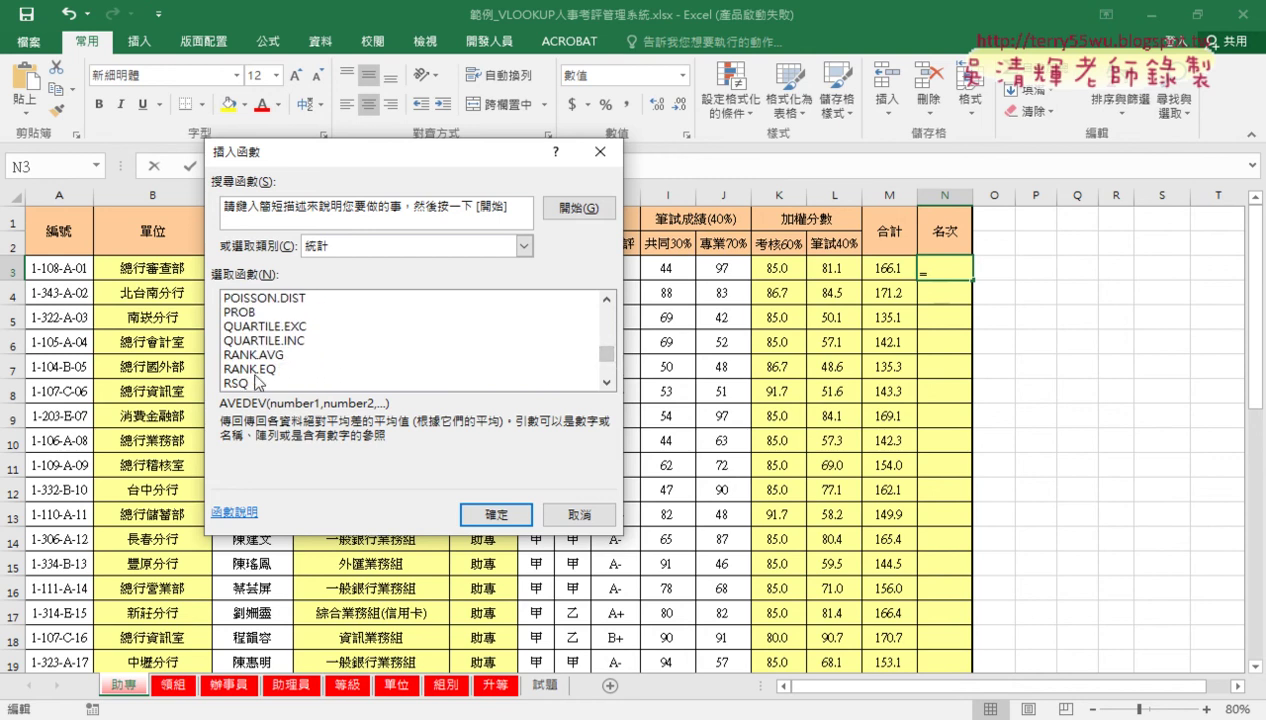
pyautogui.click(262, 370)
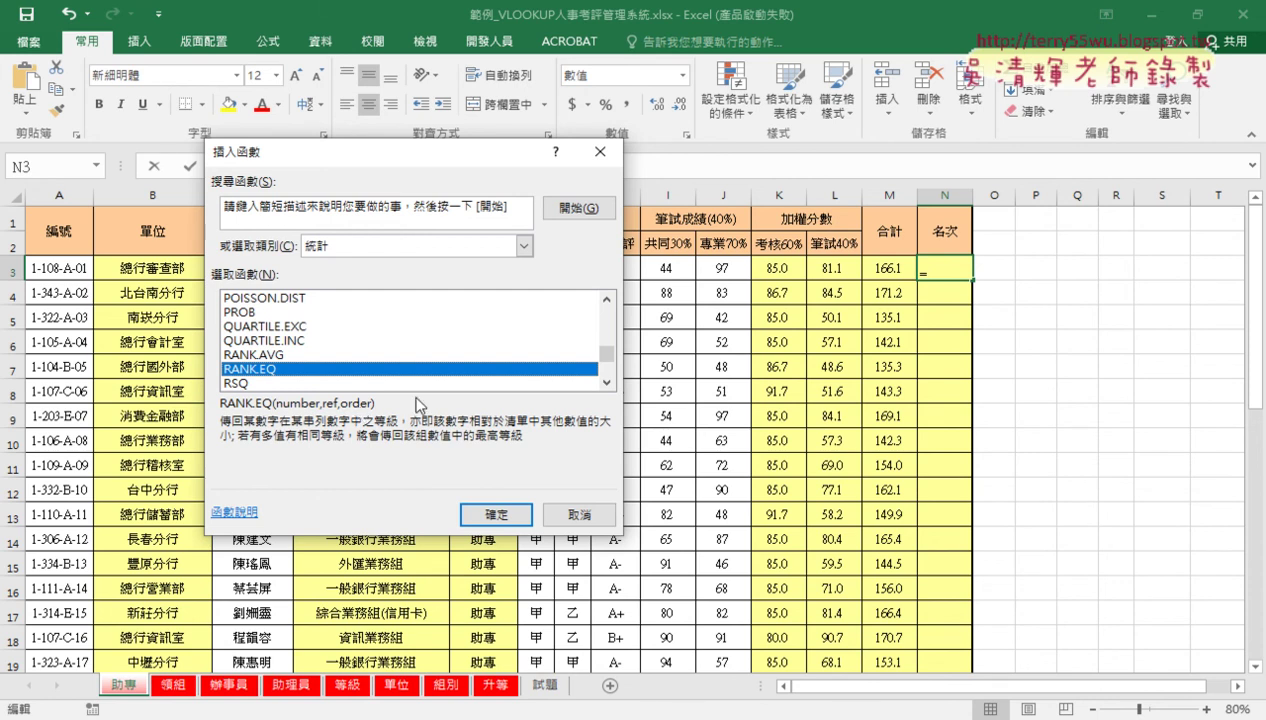
pyautogui.click(496, 514)
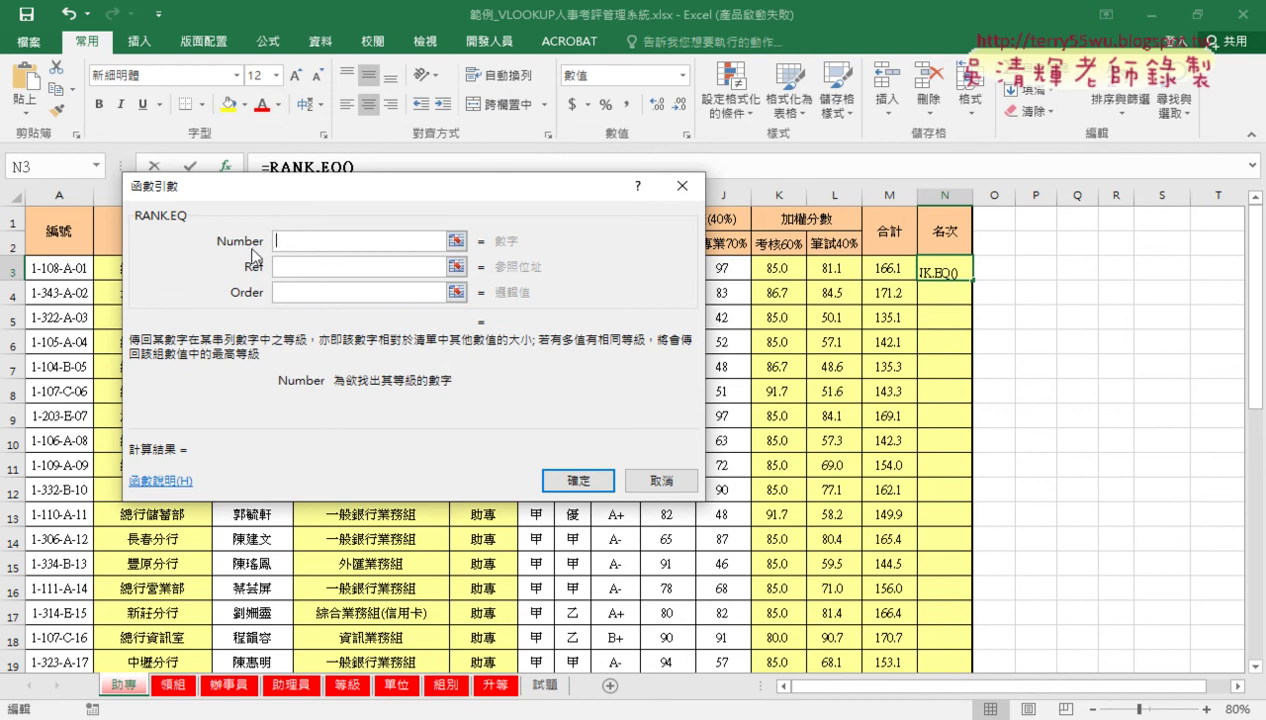
# - Set RANK.EQ's Number to M3 and Ref to M3:M40, previewing rank 10
pyautogui.click(893, 272)
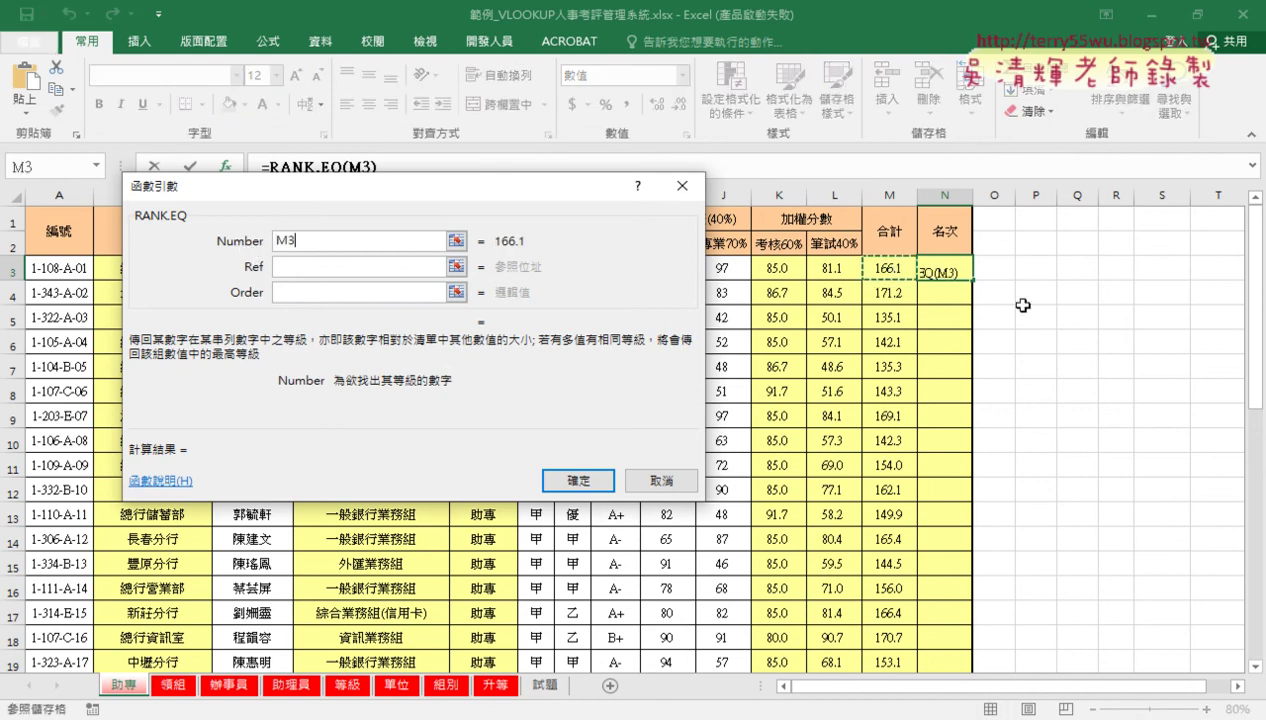
pyautogui.click(300, 270)
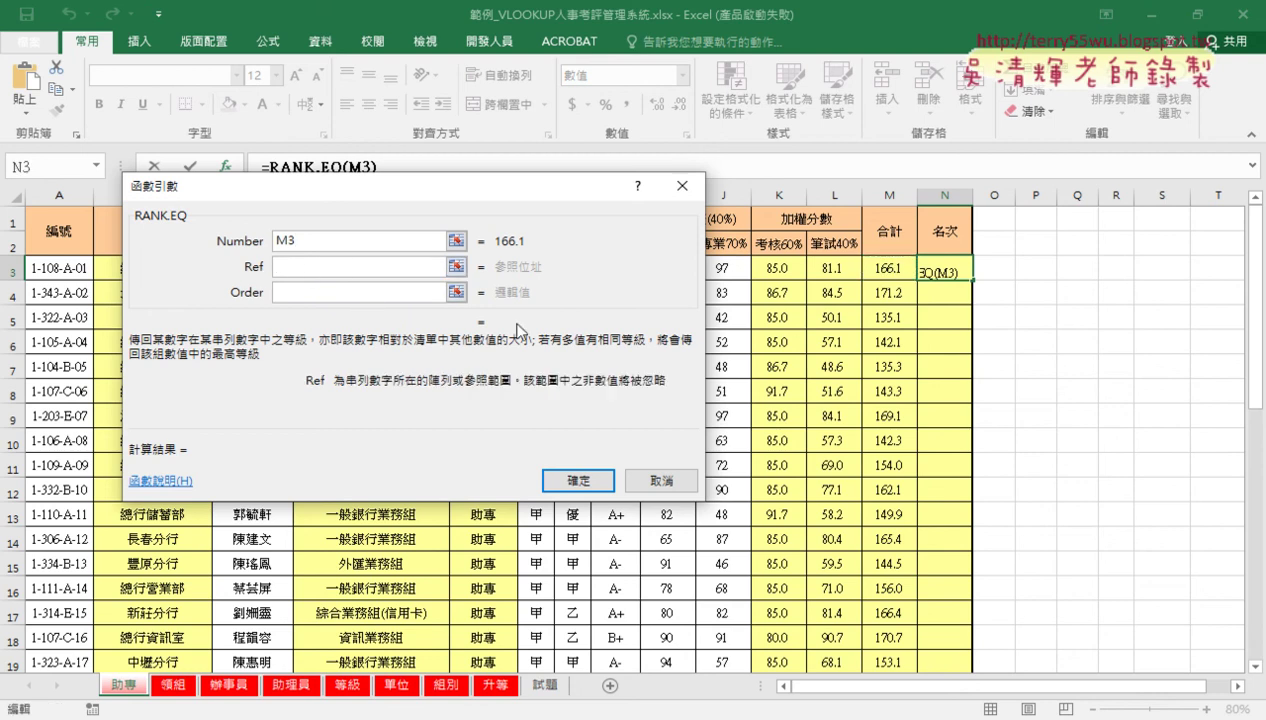
pyautogui.click(892, 268)
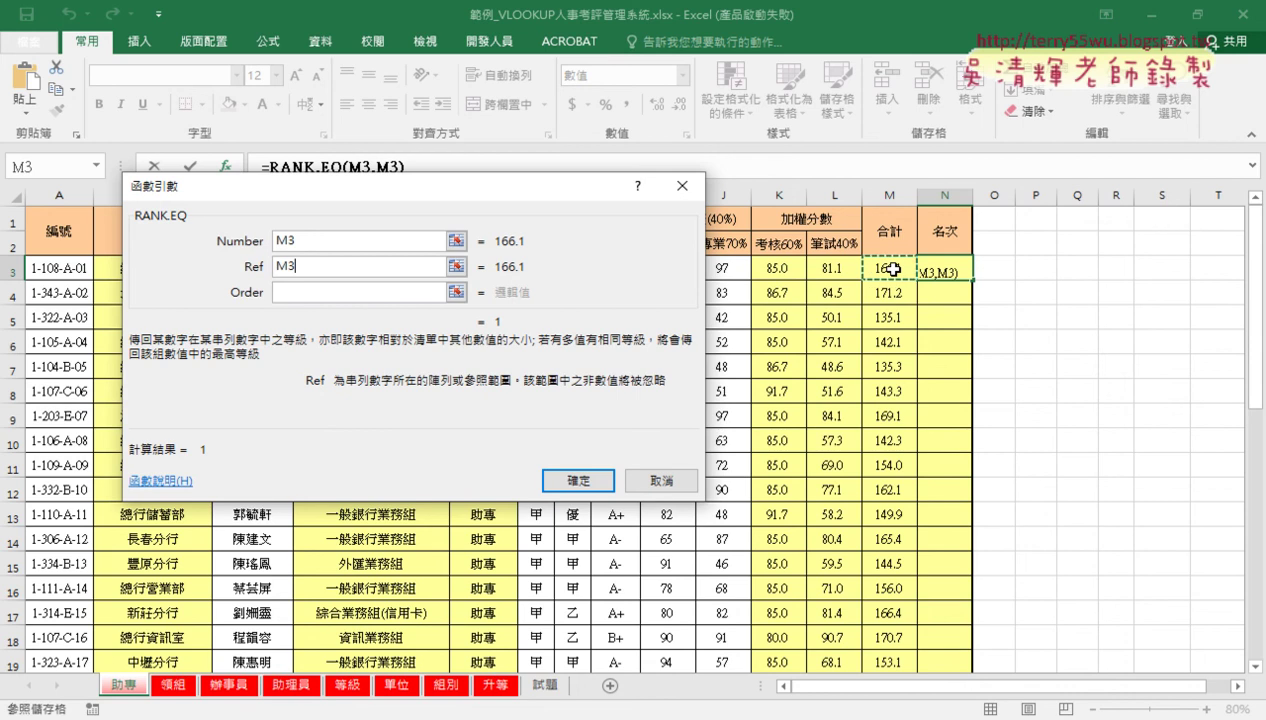
pyautogui.hotkey('ctrl', 'shift', 'Down')
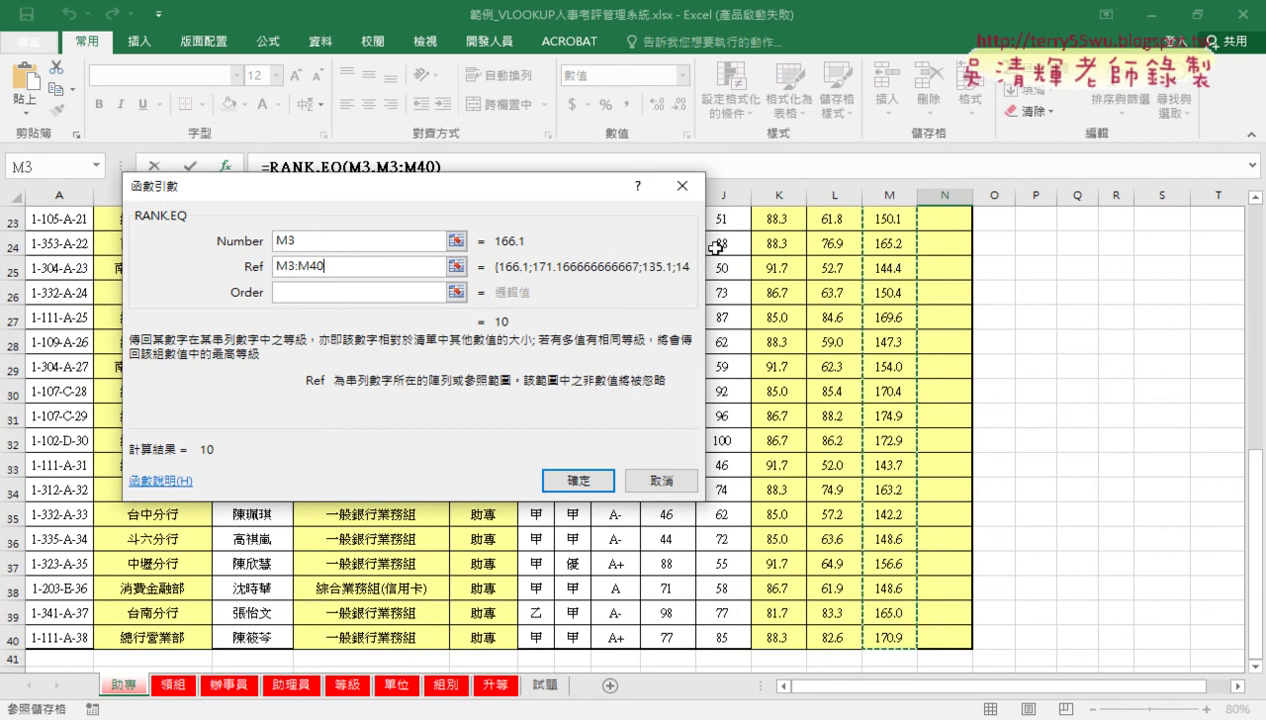
# - Change the Ref to M$3:M$40 and leave the Order argument blank
pyautogui.click(289, 268)
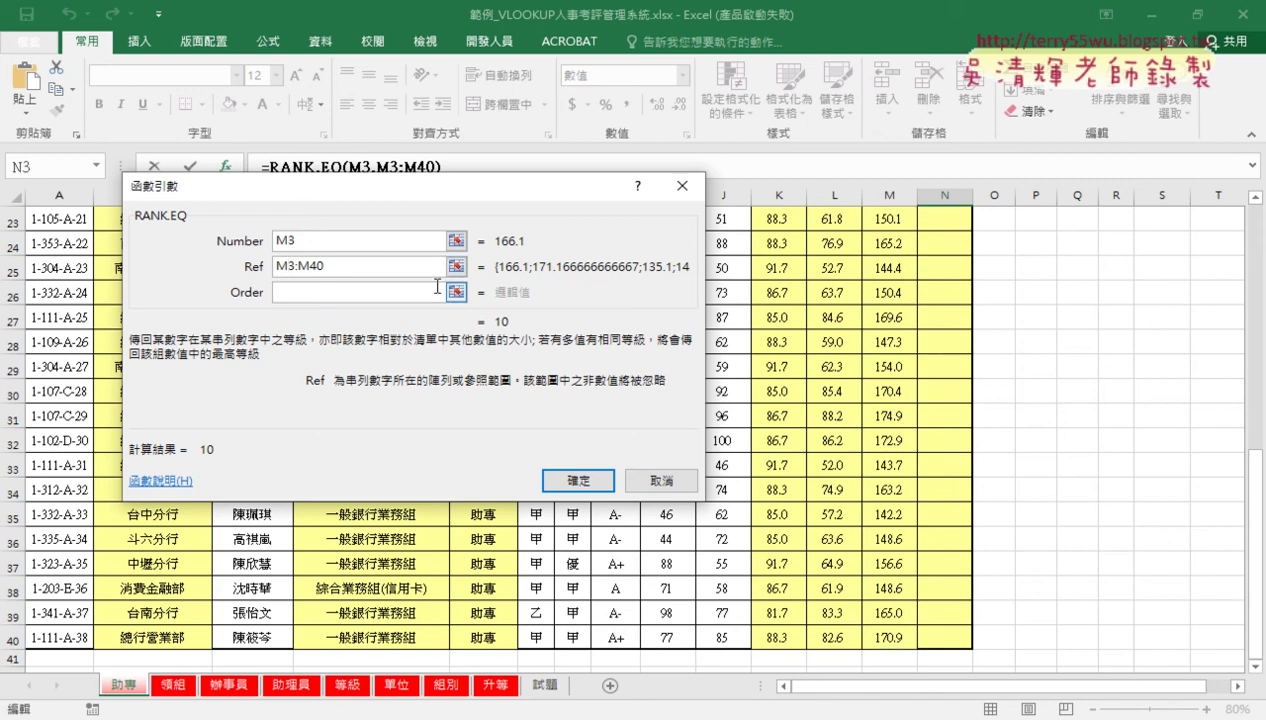
pyautogui.write('$3:M')
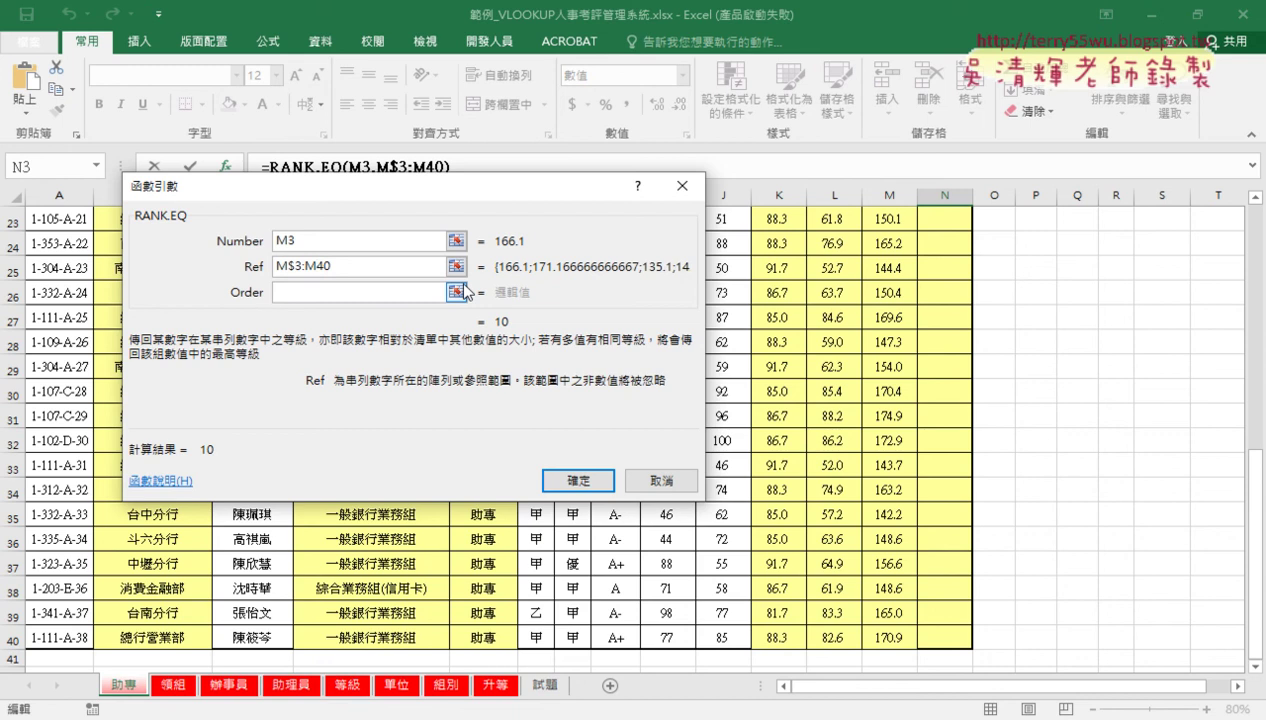
pyautogui.write('$')
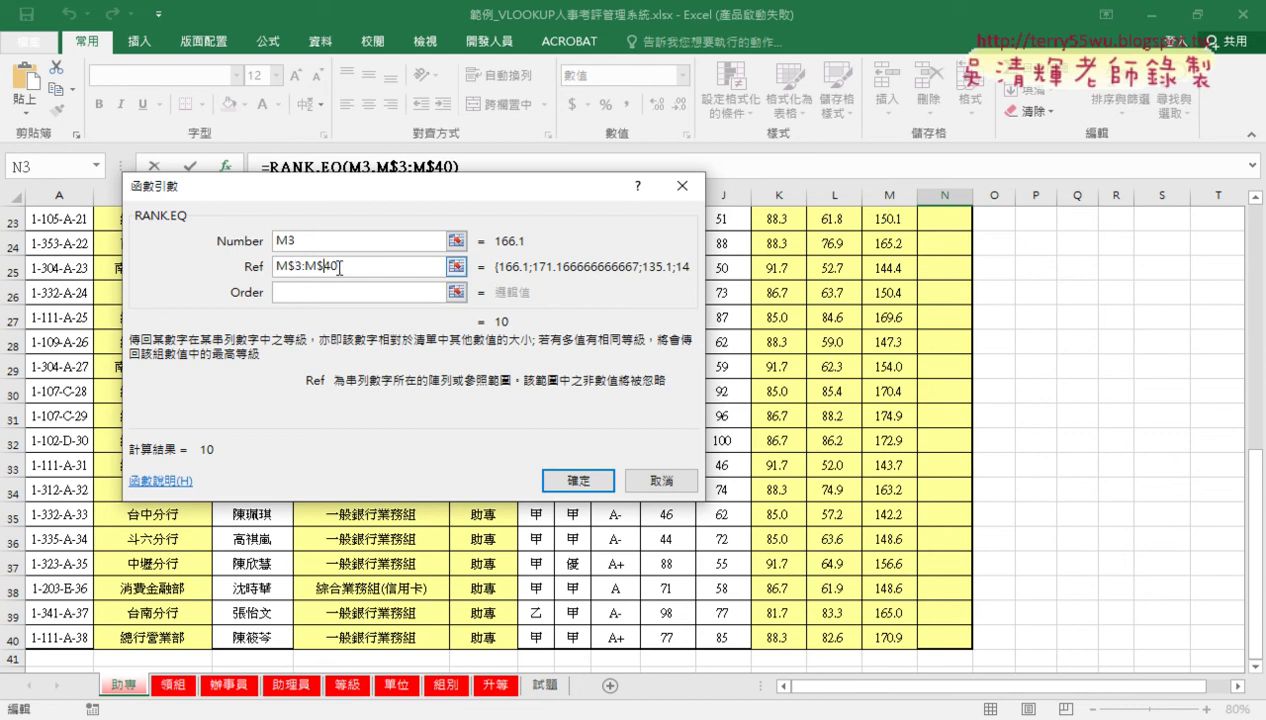
pyautogui.press('Left')
pyautogui.press('Left')
pyautogui.press('Left')
pyautogui.press('Left')
pyautogui.press('Left')
pyautogui.click(353, 297)
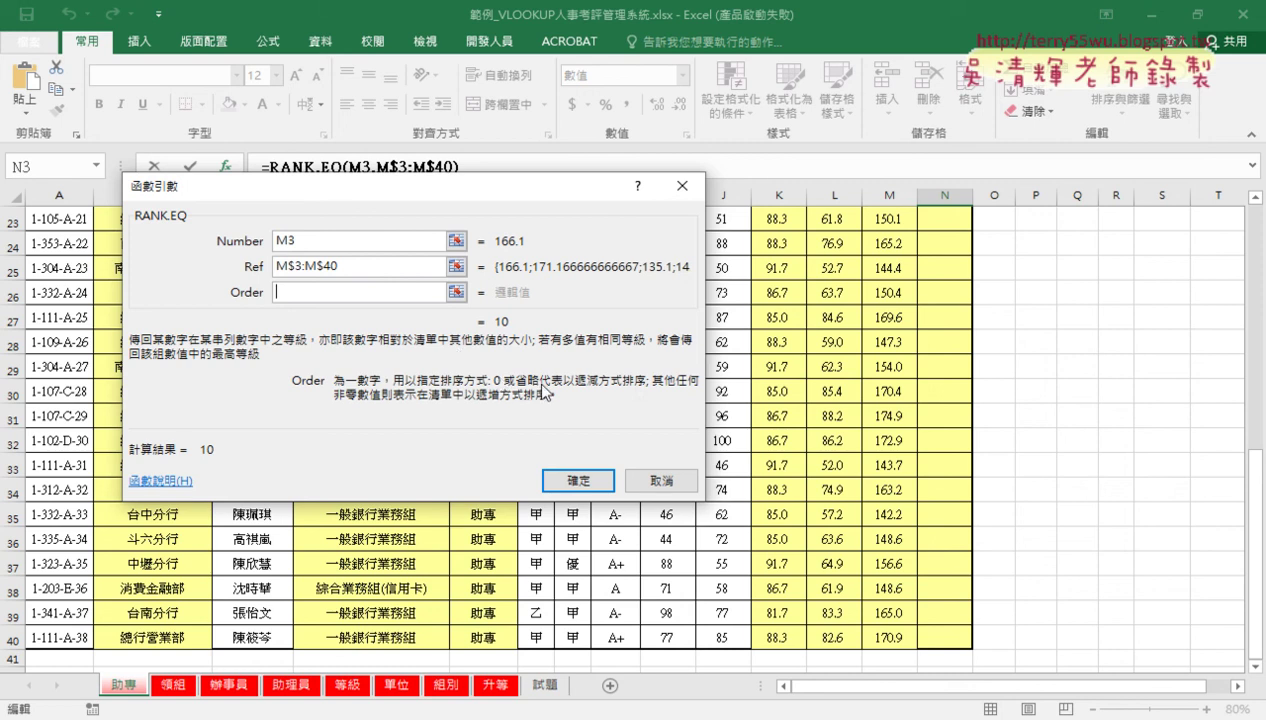
pyautogui.write('0')
pyautogui.press('BackSpace')
pyautogui.click(314, 292)
# - Confirm the RANK.EQ formula in N3 and fill it down through N40
pyautogui.click(580, 481)
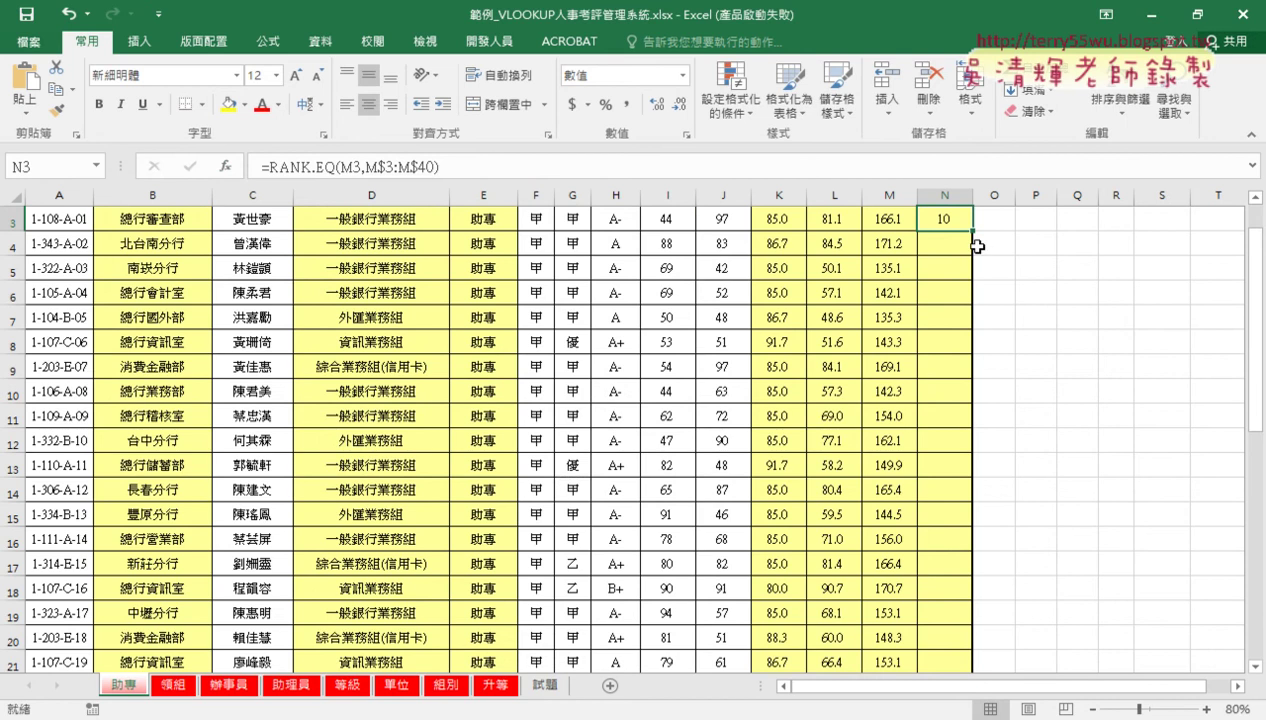
pyautogui.doubleClick(971, 231)
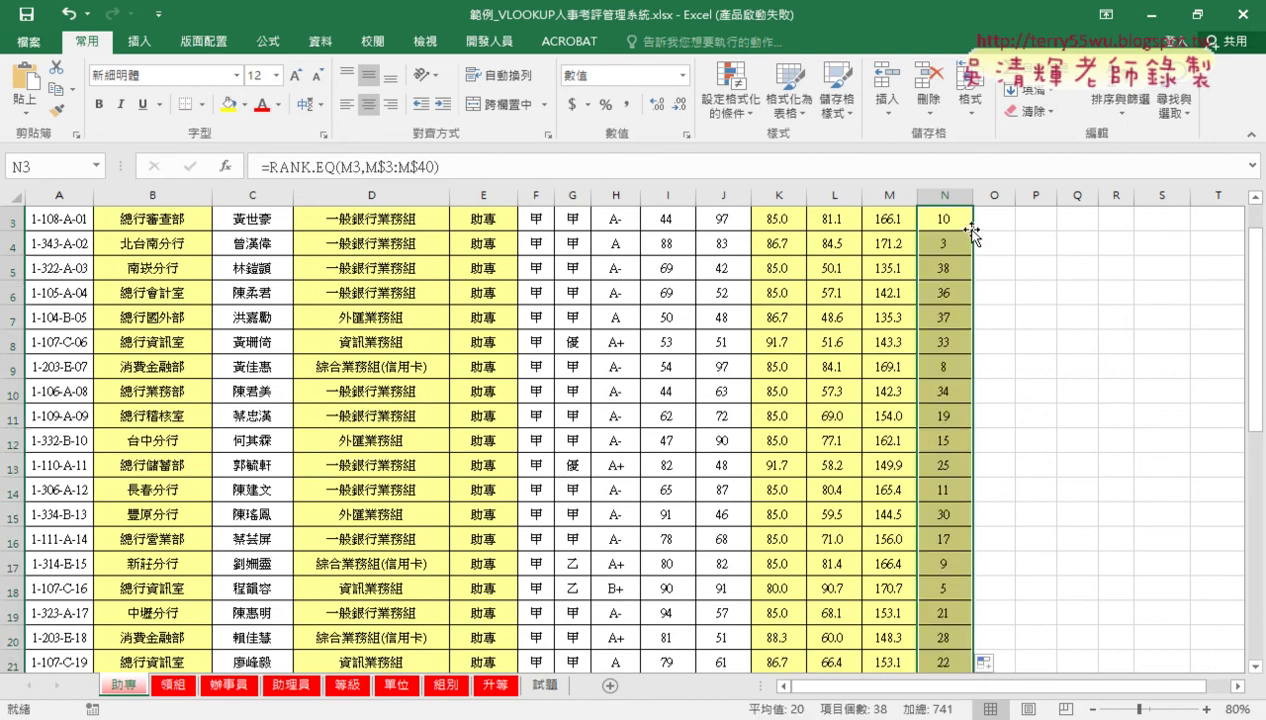
pyautogui.scroll(1, 992, 353)
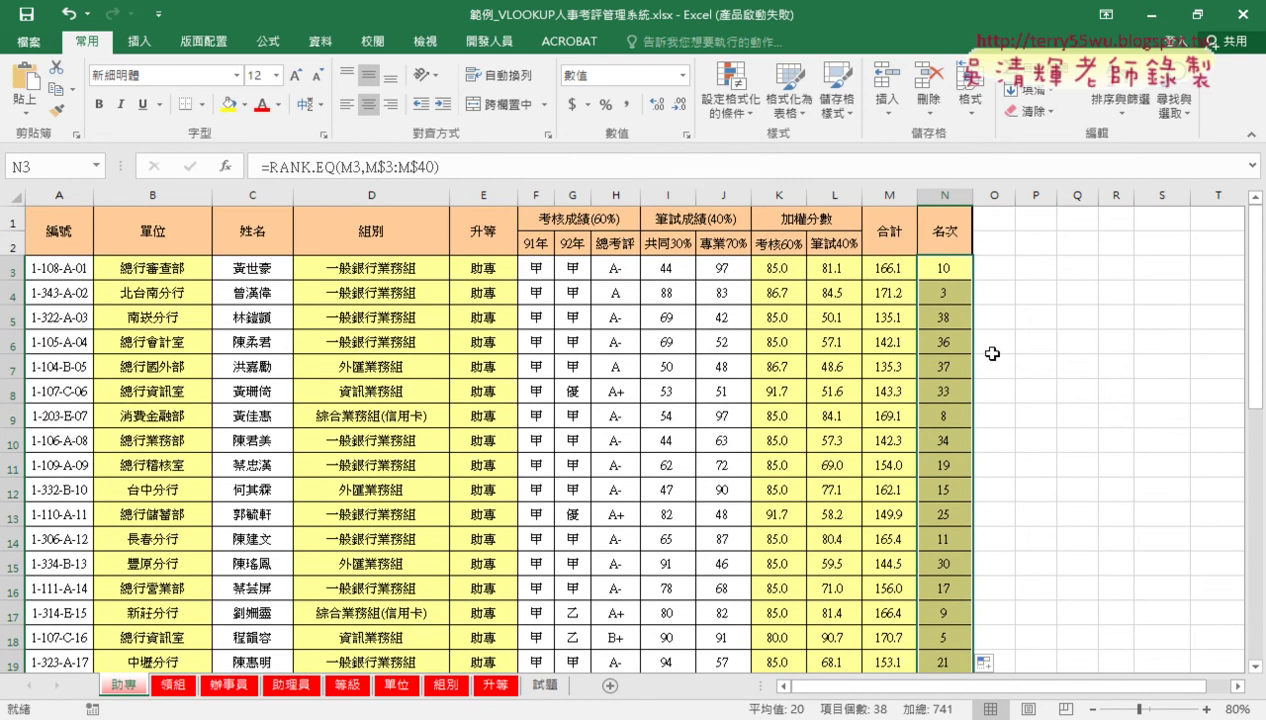
pyautogui.scroll(-3, 992, 353)
pyautogui.scroll(-1, 993, 354)
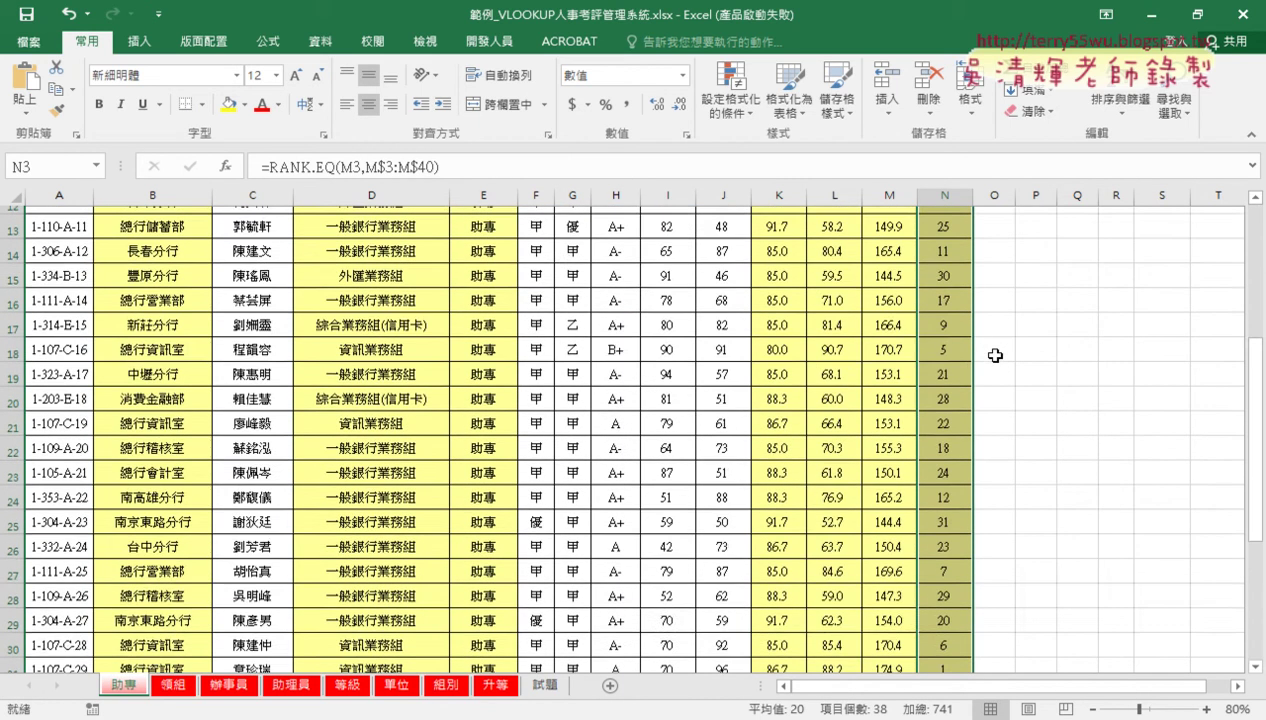
pyautogui.scroll(-2, 994, 355)
pyautogui.scroll(-1, 995, 355)
pyautogui.scroll(-1, 995, 355)
# - Check the ranks in N31 and M32:N32: total 174.9 ranks 1, 172.9 ranks 2
pyautogui.click(940, 440)
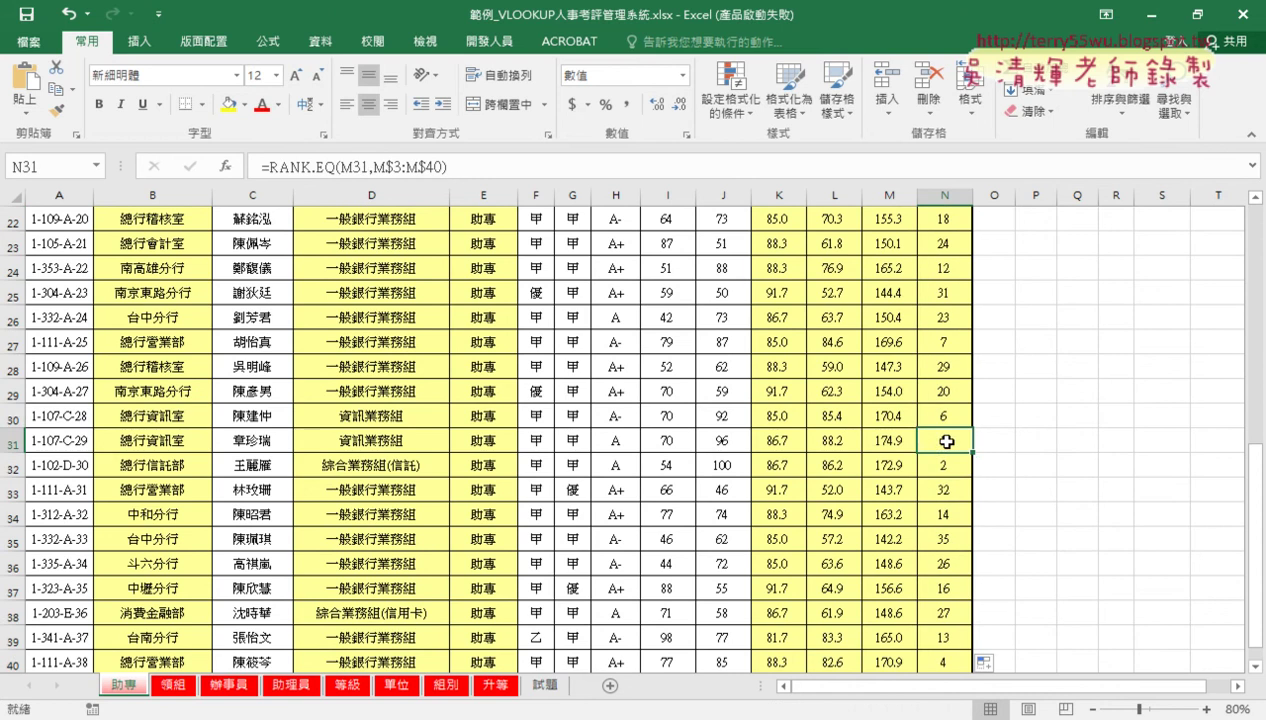
pyautogui.hotkey('shift', 'Left')
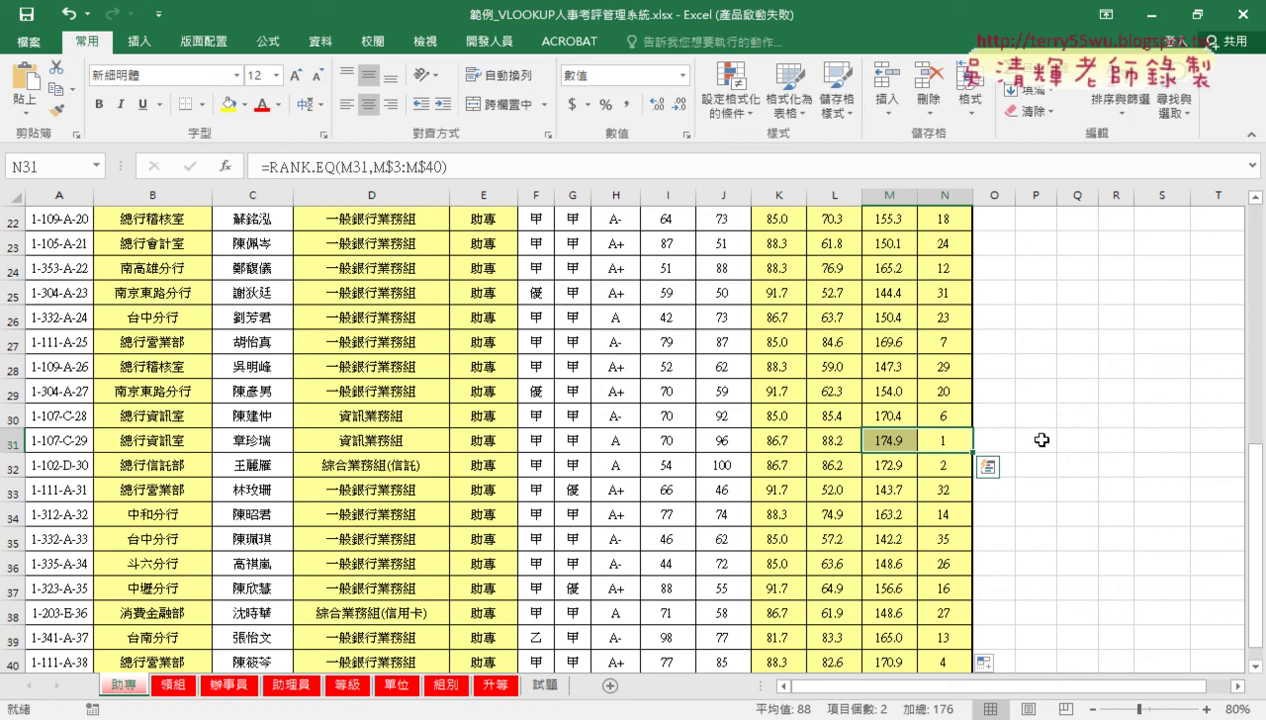
pyautogui.moveTo(950, 462); pyautogui.dragTo(900, 465)
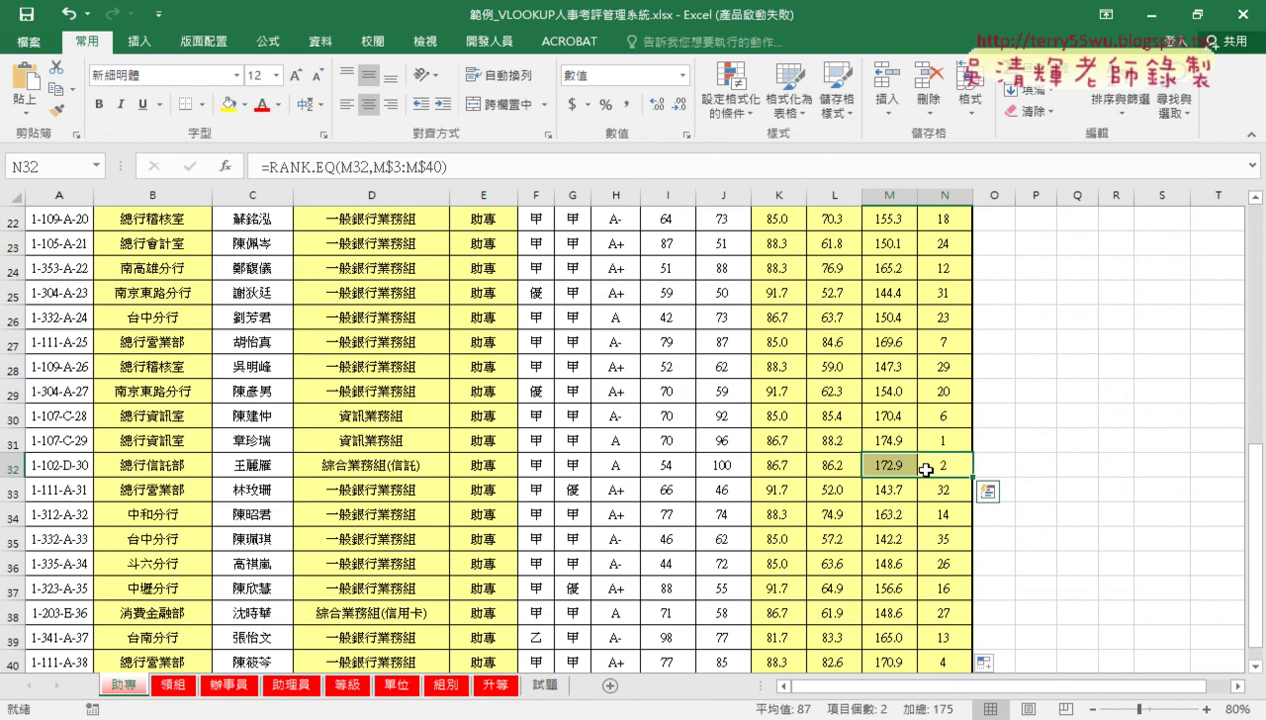
pyautogui.scroll(5, 926, 470)
pyautogui.scroll(2, 930, 437)
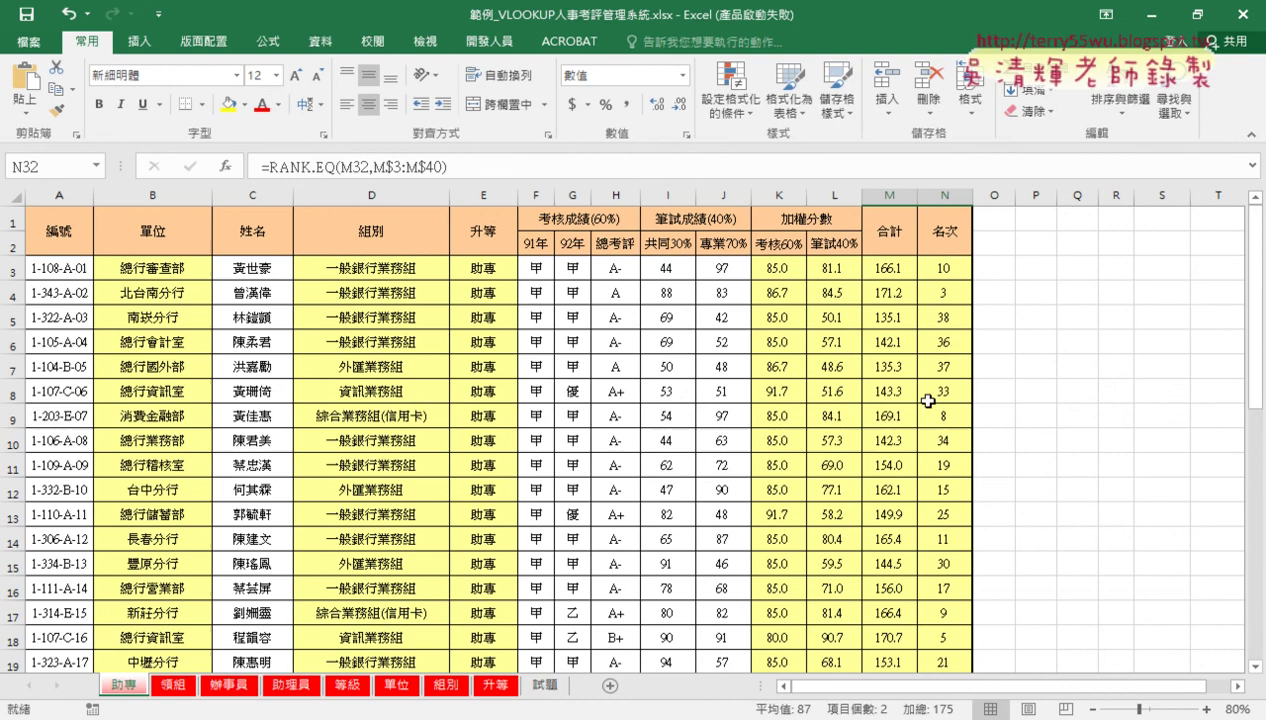
# - Review the weighted score, written test, total and rank formulas in K3, L3, M3 and N3
pyautogui.click(796, 269)
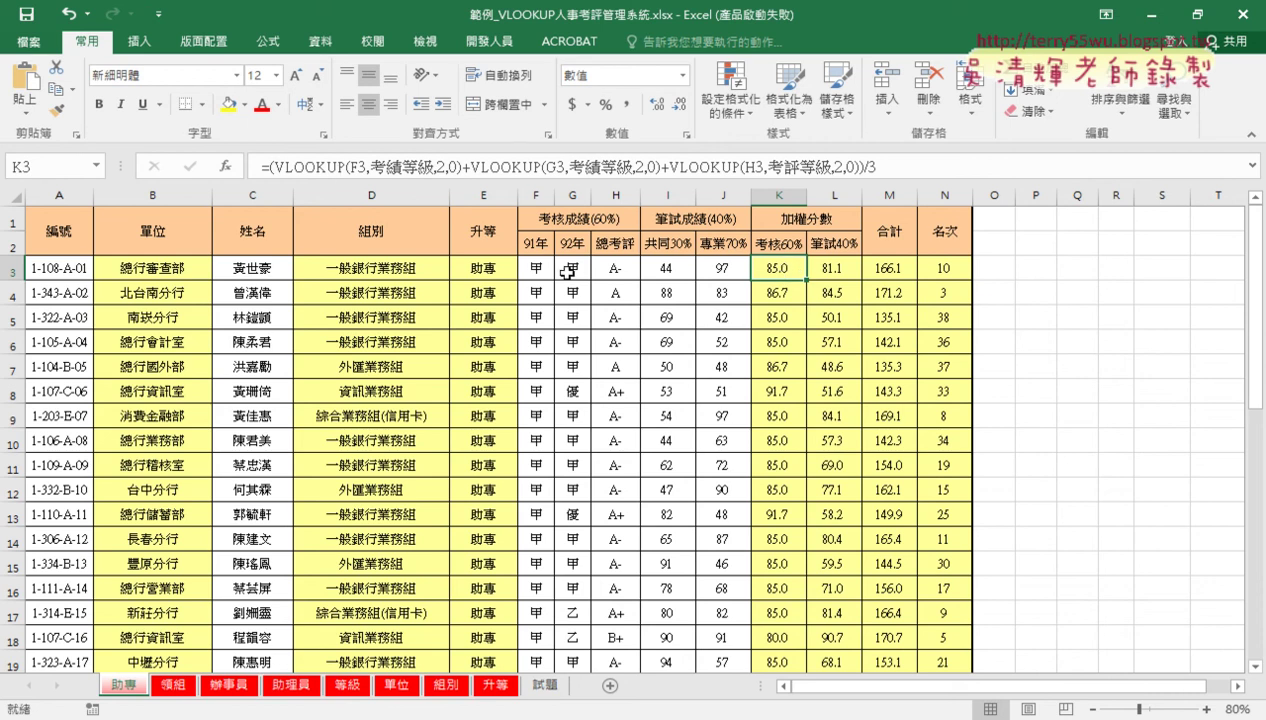
pyautogui.click(845, 267)
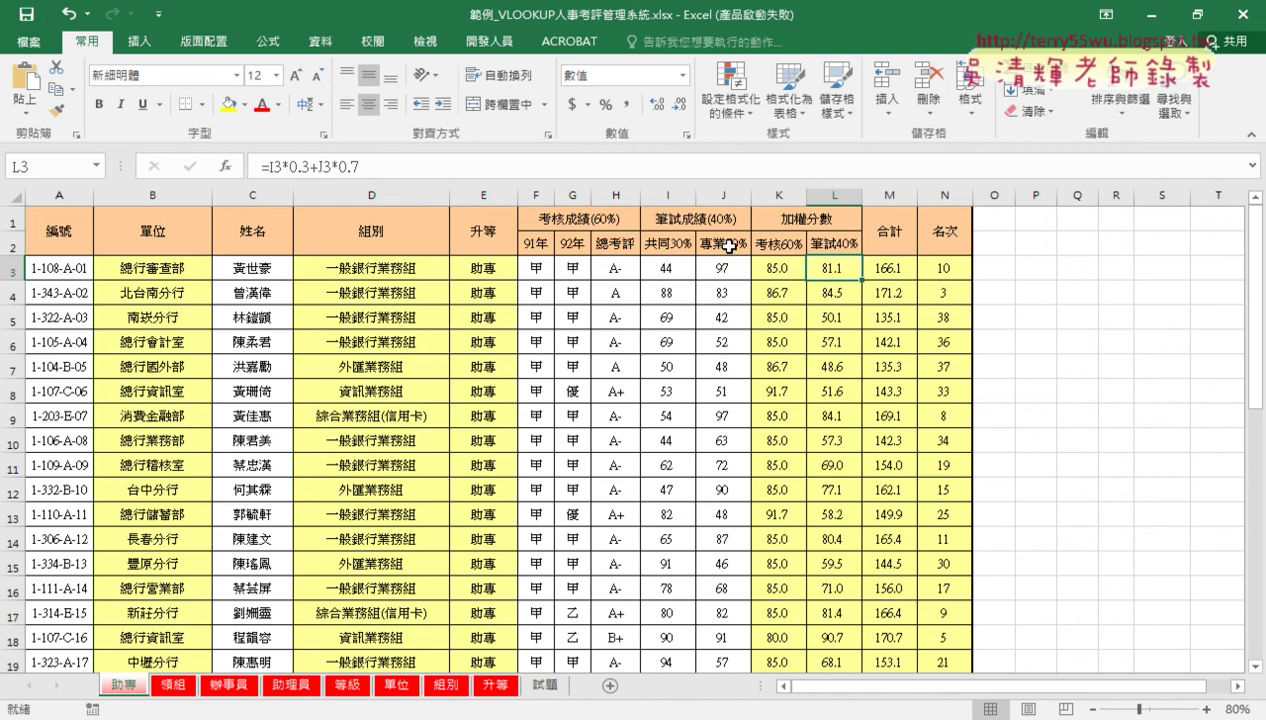
pyautogui.click(894, 268)
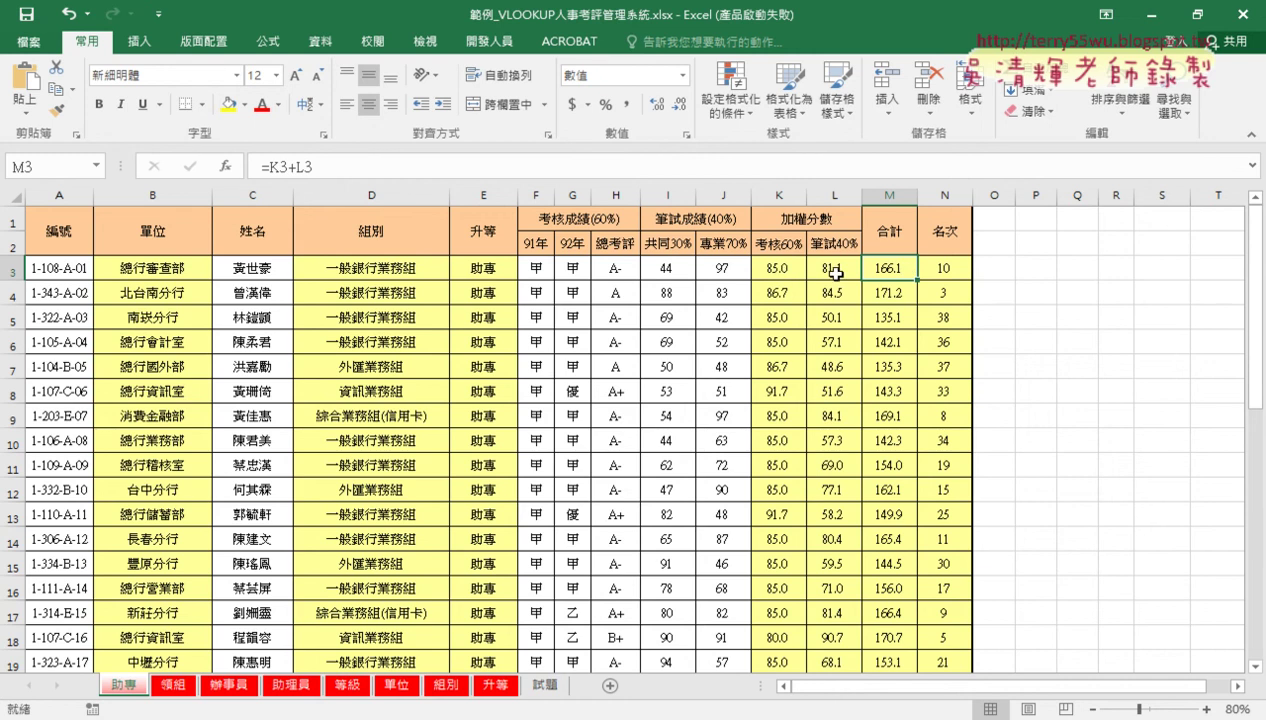
pyautogui.click(930, 270)
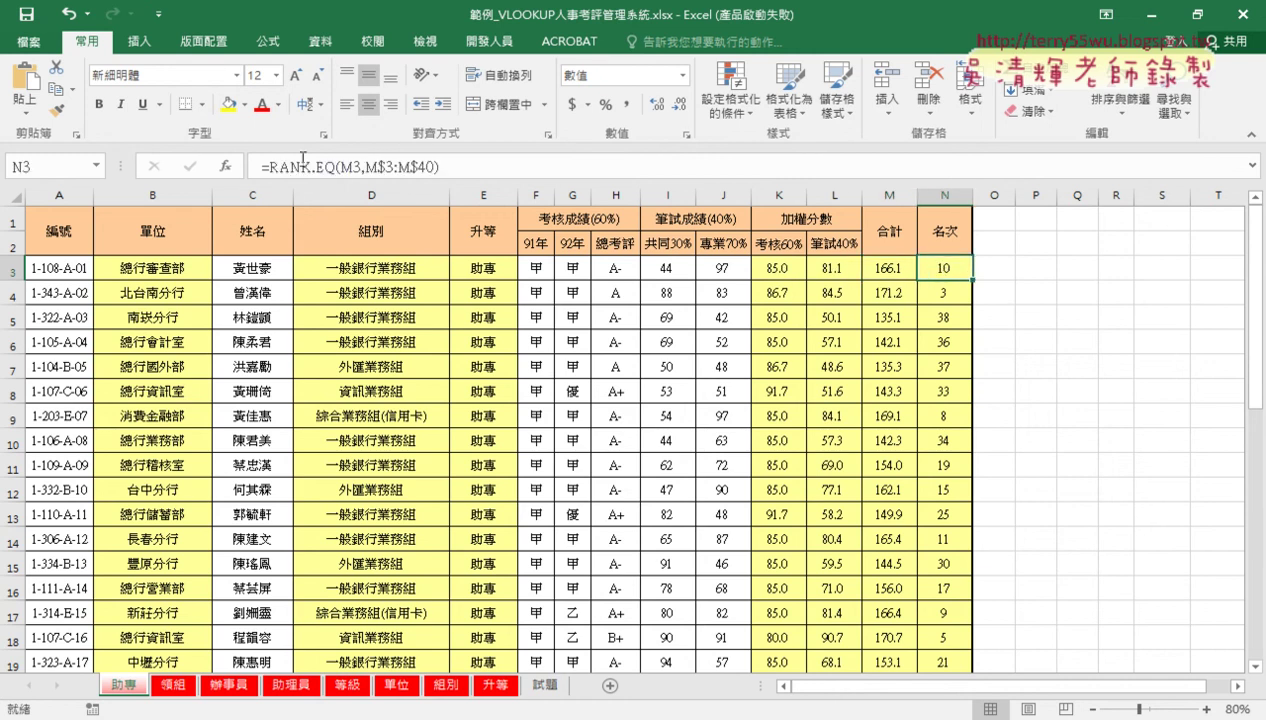
# - Reopen N3's RANK.EQ arguments, showing Number M3 and Ref M$3:M$40
pyautogui.click(303, 160)
pyautogui.click(226, 166)
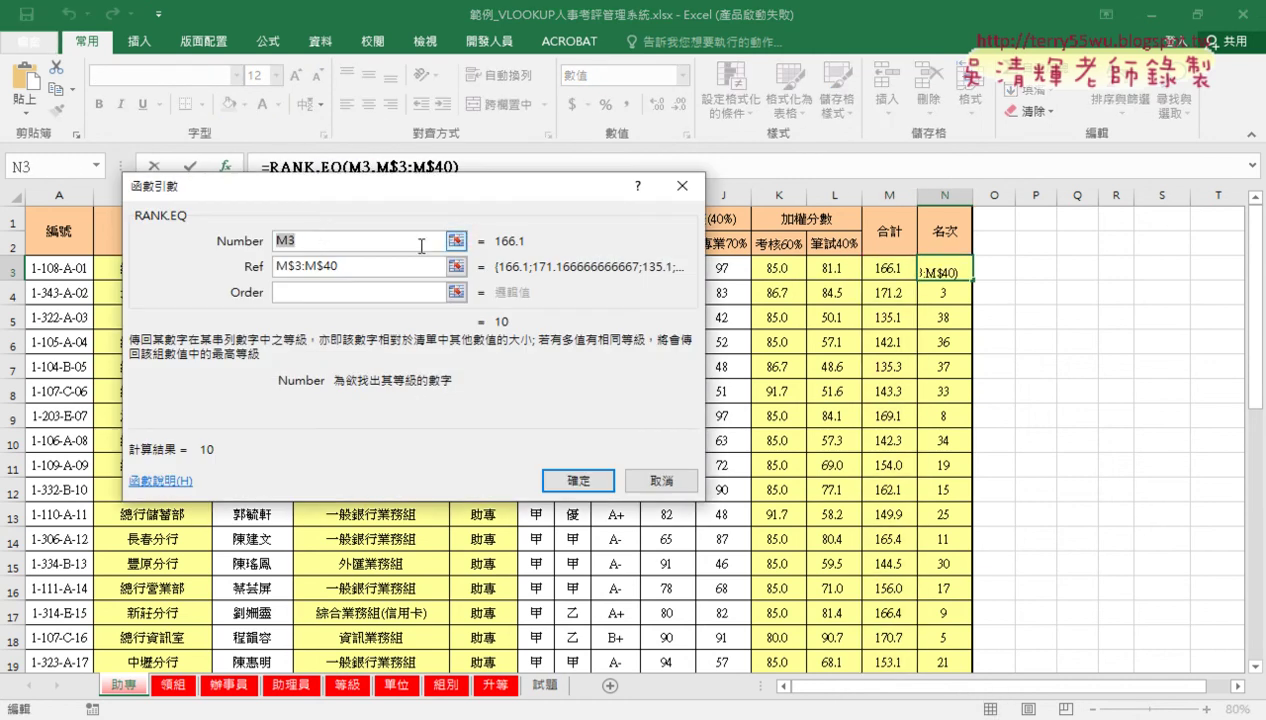
pyautogui.click(421, 245)
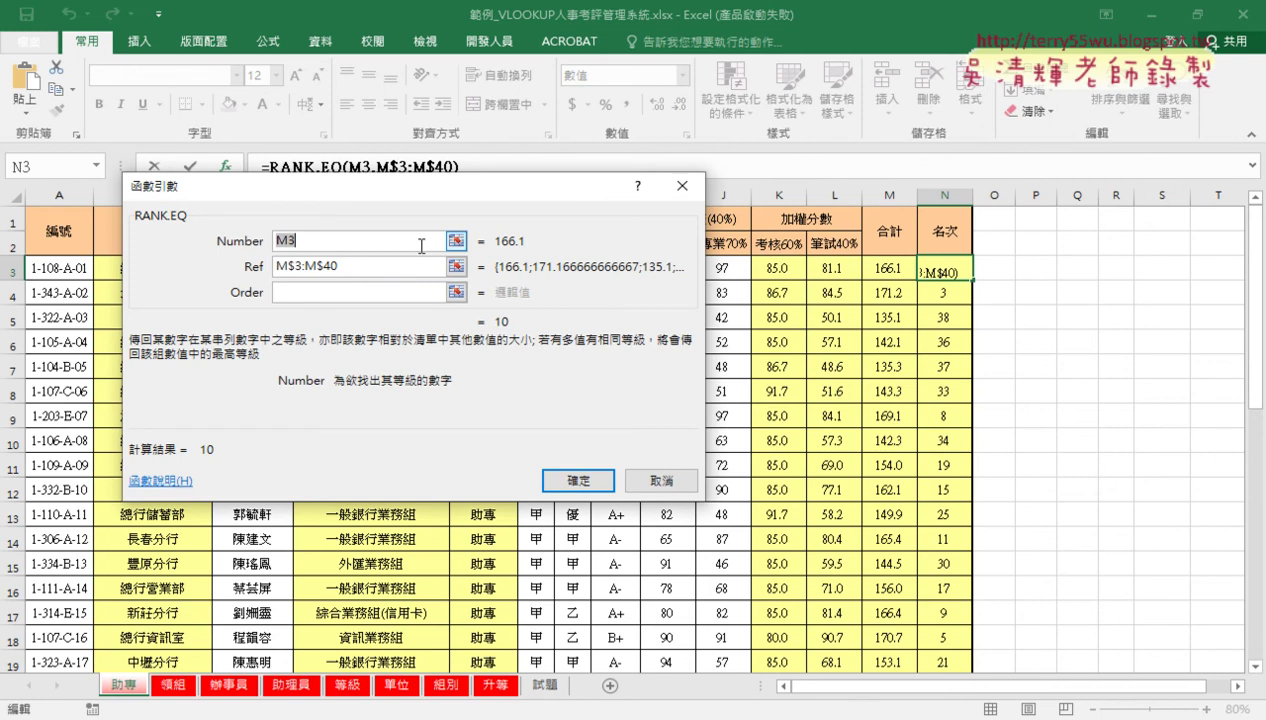